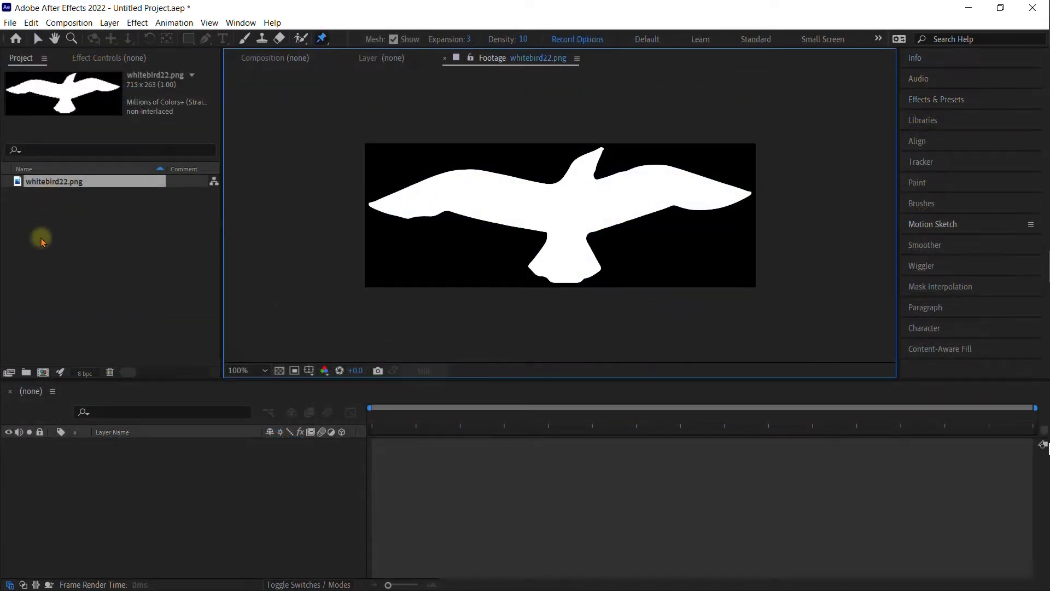
Step: Create a 0:00:06:00 HDV/HDTV 720 29.97 composition named Flapping
{"action": "left_click", "coordinate": [43, 373]}
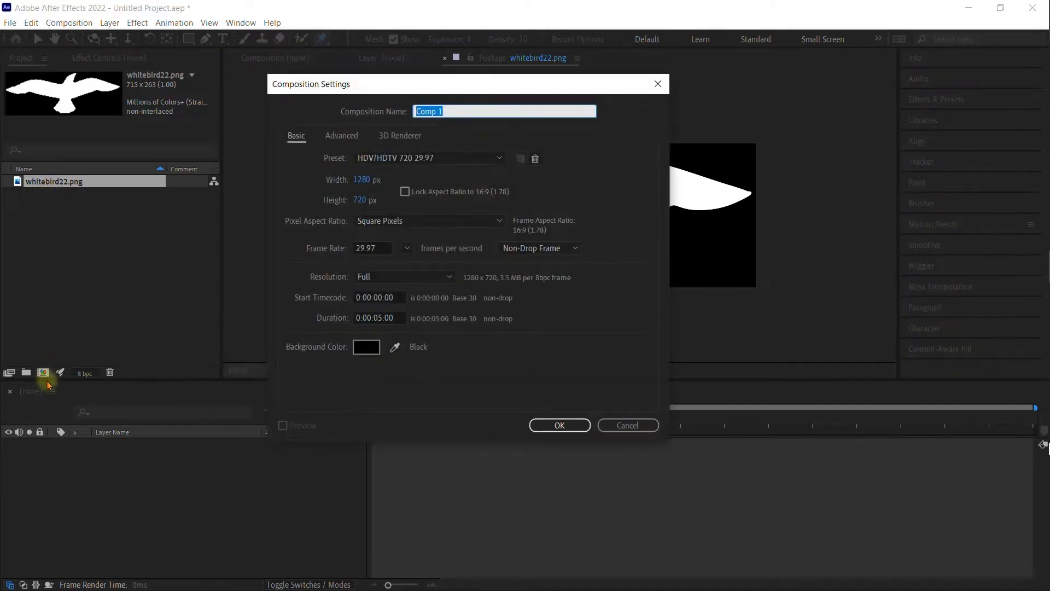
{"action": "left_click_drag", "start_coordinate": [379, 315], "coordinate": [384, 315]}
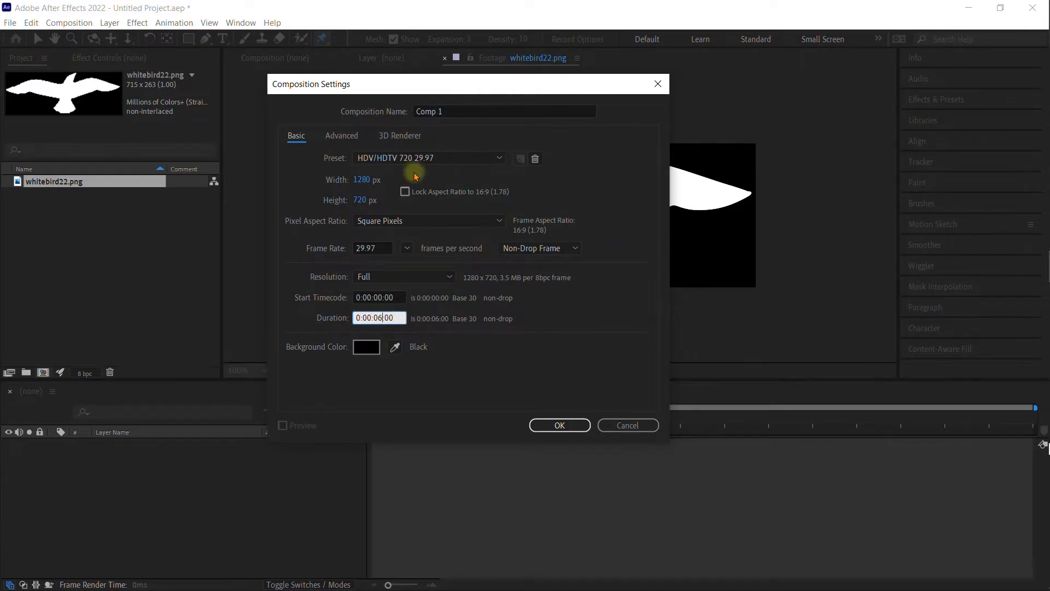
{"action": "left_click", "coordinate": [423, 157]}
{"action": "left_click", "coordinate": [423, 159]}
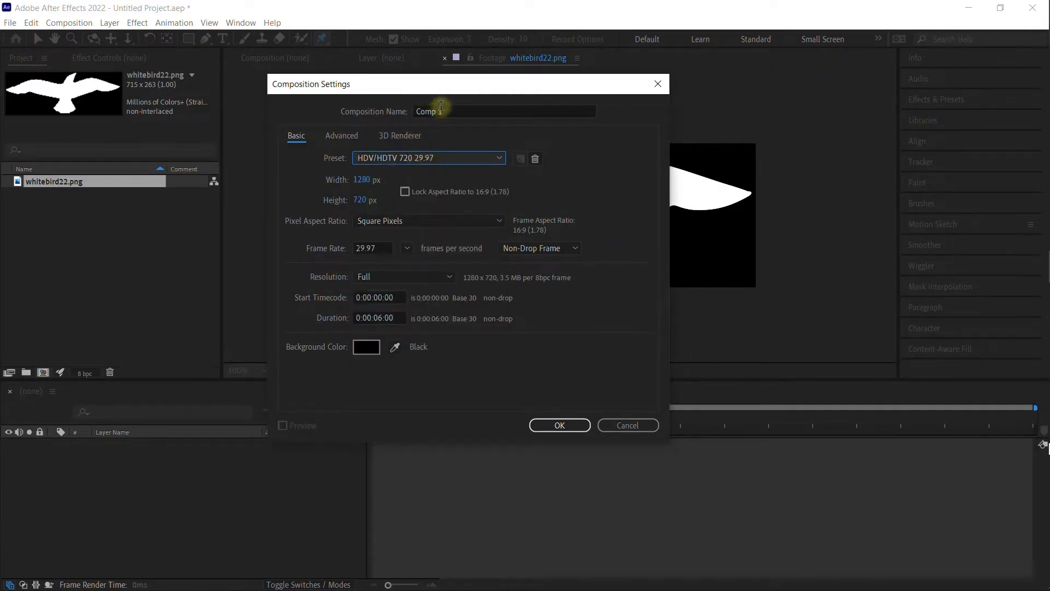
{"action": "left_click", "coordinate": [441, 112]}
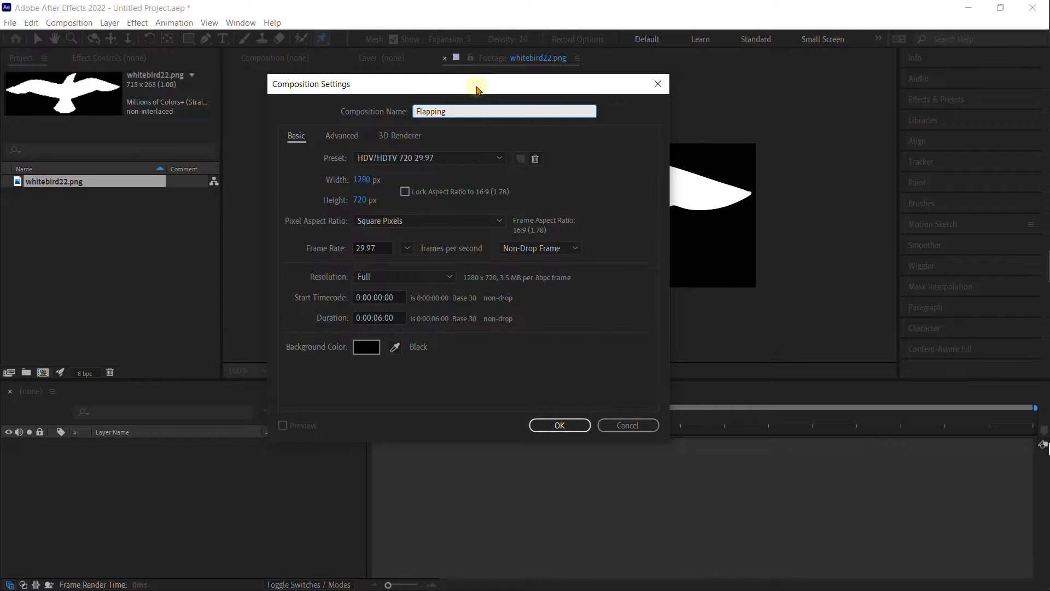
{"action": "left_click", "coordinate": [561, 425]}
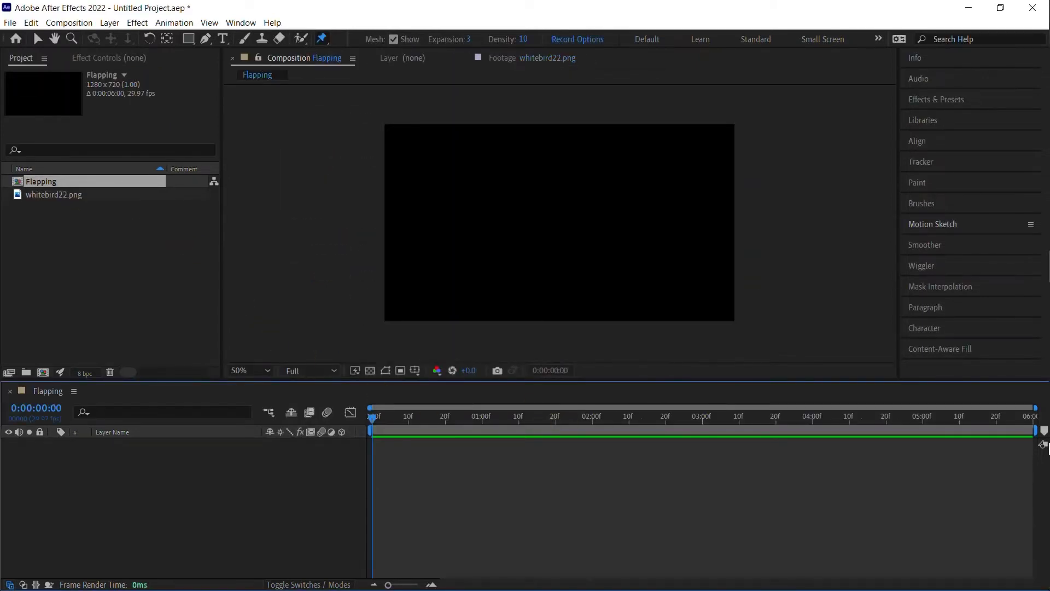
Step: Drag whitebird22.png into the Flapping viewer and keep the All Panels workspace
{"action": "left_click_drag", "start_coordinate": [19, 194], "coordinate": [563, 220]}
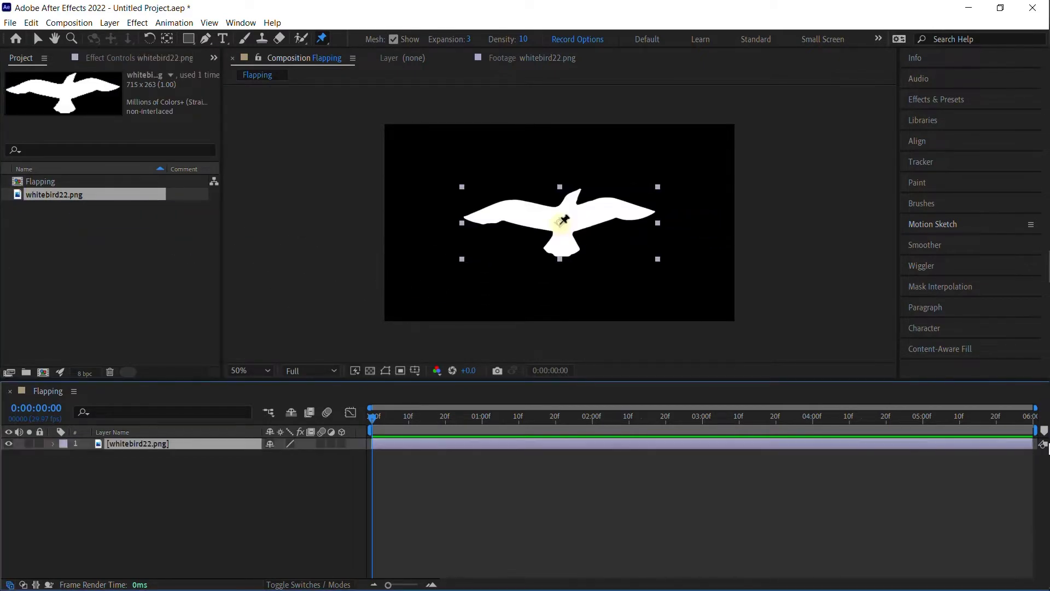
{"action": "key", "text": "v"}
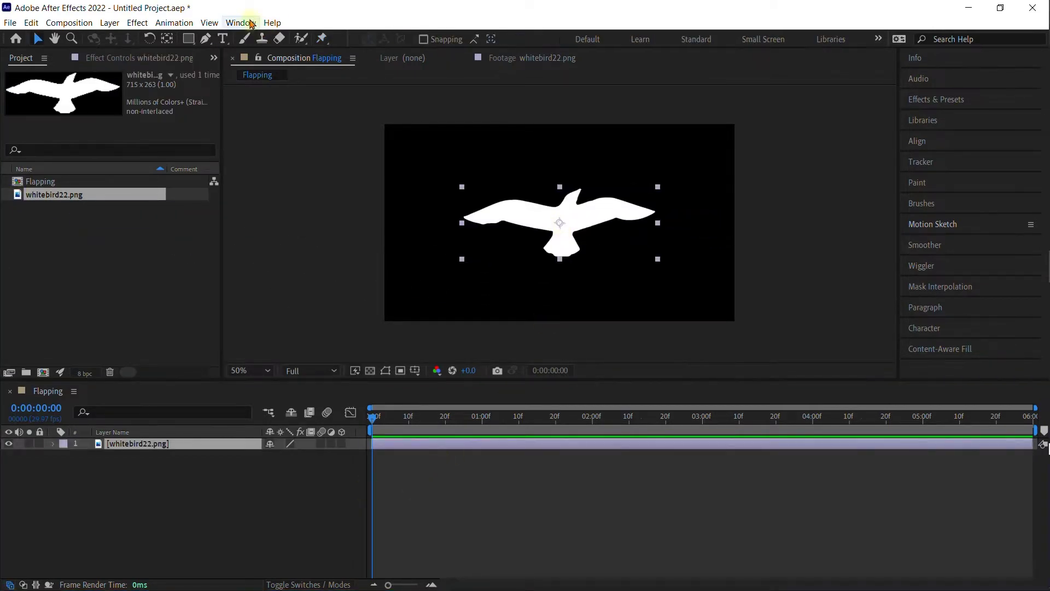
{"action": "left_click", "coordinate": [242, 22]}
{"action": "mouse_move", "coordinate": [265, 37]}
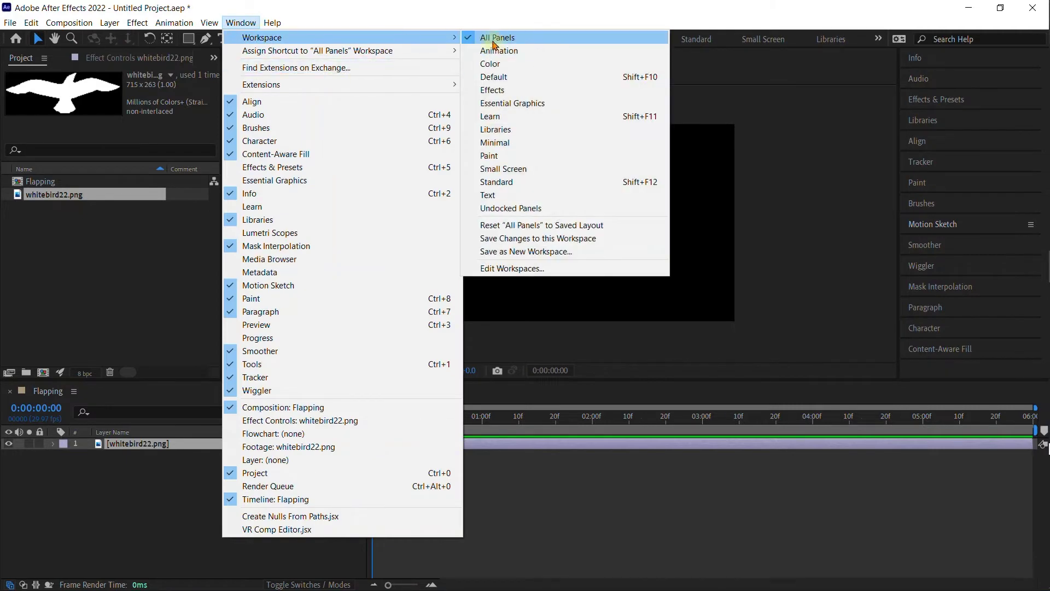
{"action": "left_click", "coordinate": [494, 41]}
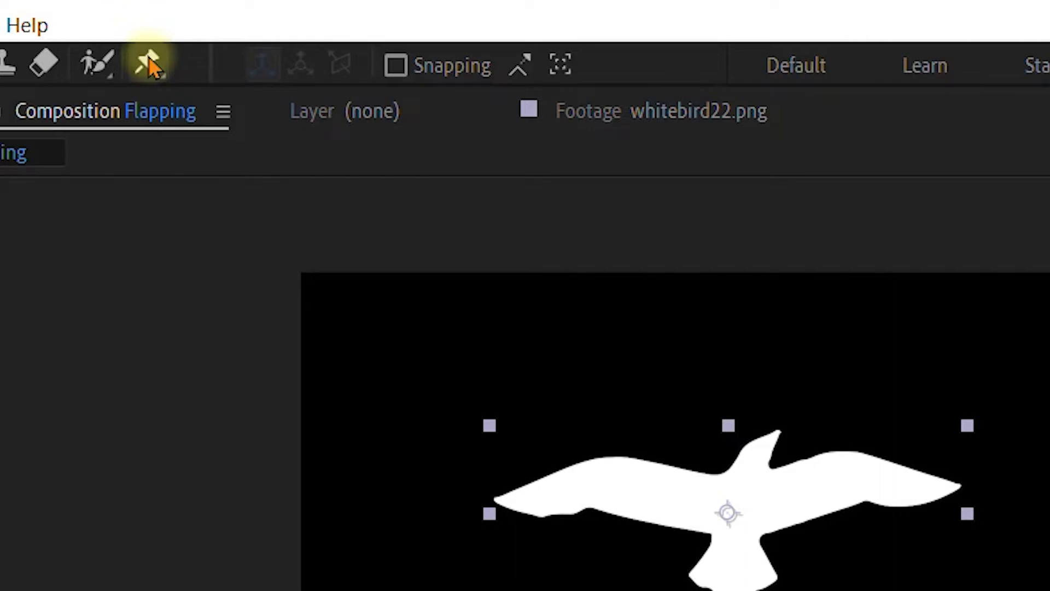
Step: Add Puppet Position pins on the right and left wings, then drag the left-wing pin to test a flap
{"action": "left_click", "coordinate": [150, 62]}
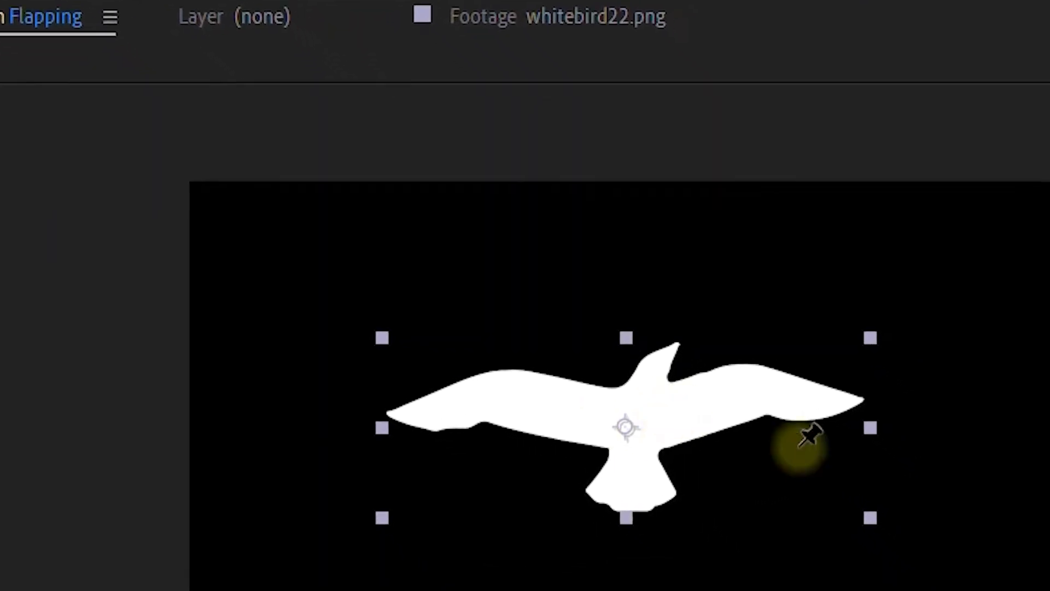
{"action": "left_click", "coordinate": [752, 385]}
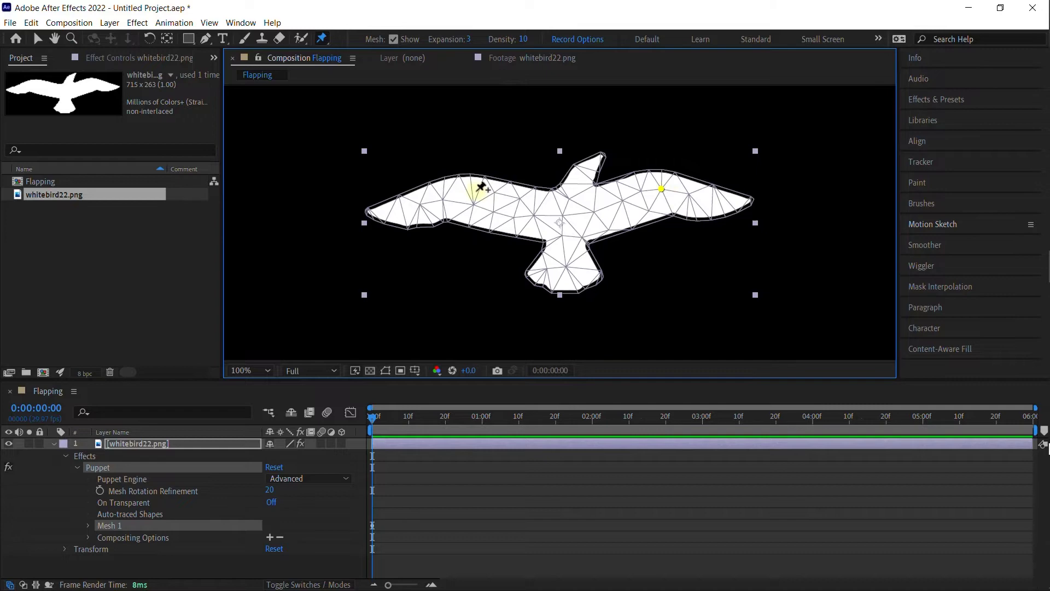
{"action": "left_click", "coordinate": [461, 187]}
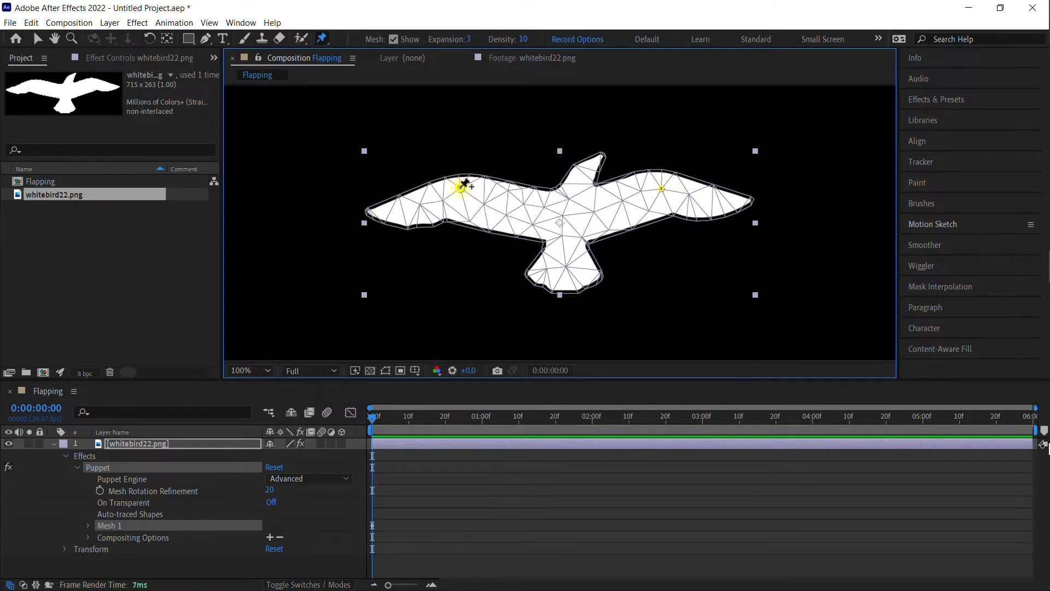
{"action": "mouse_move", "coordinate": [461, 187]}
{"action": "left_mouse_down"}
{"action": "mouse_move", "coordinate": [435, 280]}
{"action": "mouse_move", "coordinate": [465, 151]}
{"action": "mouse_move", "coordinate": [459, 98]}
{"action": "mouse_move", "coordinate": [432, 224]}
{"action": "mouse_move", "coordinate": [429, 166]}
{"action": "mouse_move", "coordinate": [704, 166]}
{"action": "mouse_move", "coordinate": [410, 195]}
{"action": "mouse_move", "coordinate": [687, 193]}
{"action": "mouse_move", "coordinate": [678, 178]}
{"action": "mouse_move", "coordinate": [622, 172]}
{"action": "mouse_move", "coordinate": [516, 182]}
{"action": "mouse_move", "coordinate": [663, 159]}
{"action": "mouse_move", "coordinate": [492, 190]}
{"action": "left_mouse_up"}
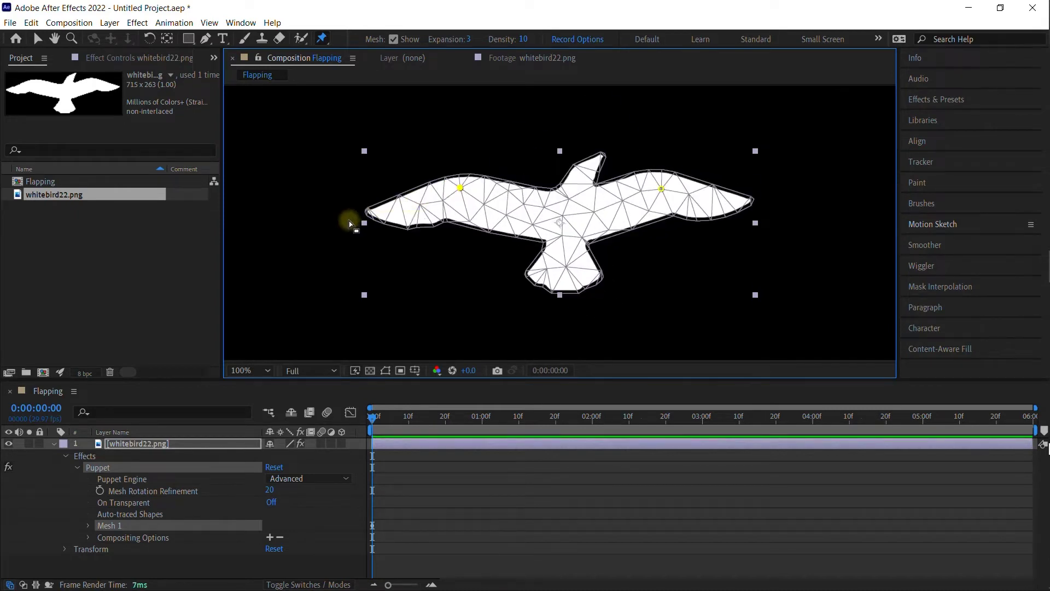
Step: Delete the old puppet mesh and pin the left wingtip and upper left wing
{"action": "key", "text": "Delete"}
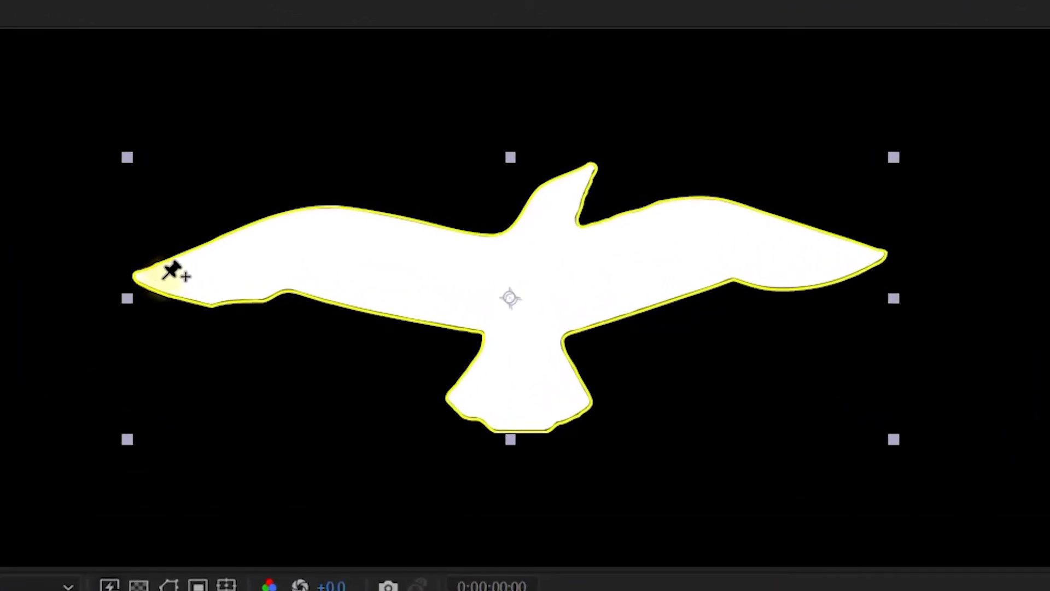
{"action": "left_click", "coordinate": [163, 276]}
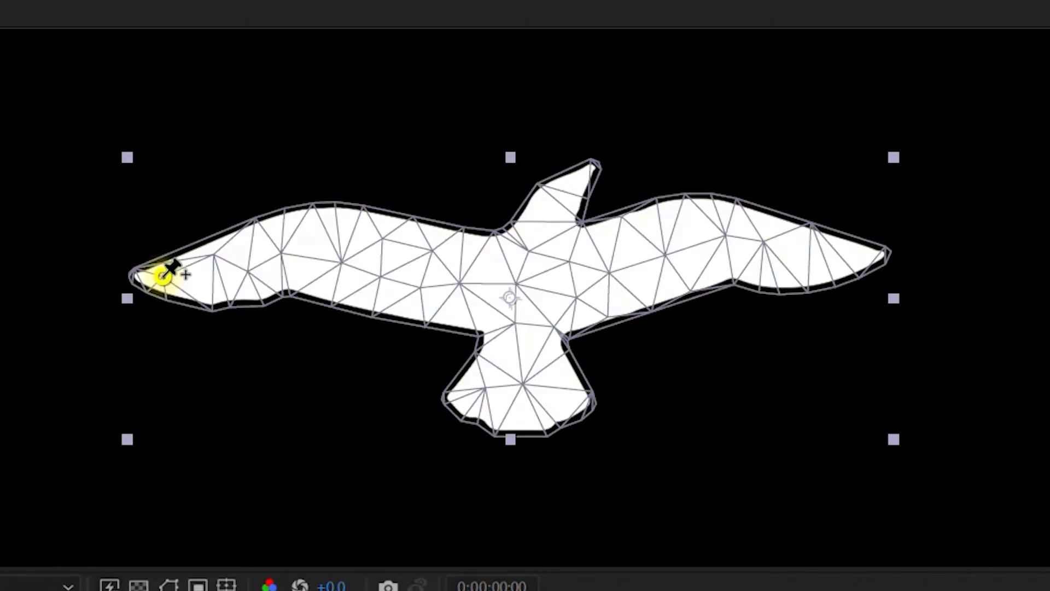
{"action": "left_click", "coordinate": [313, 221]}
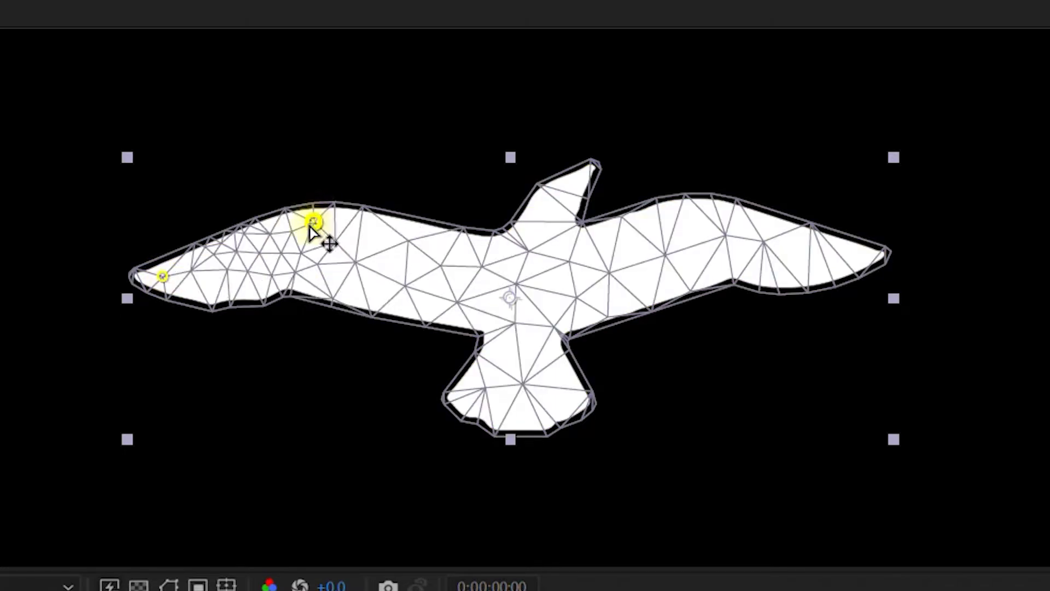
{"action": "key", "text": "period"}
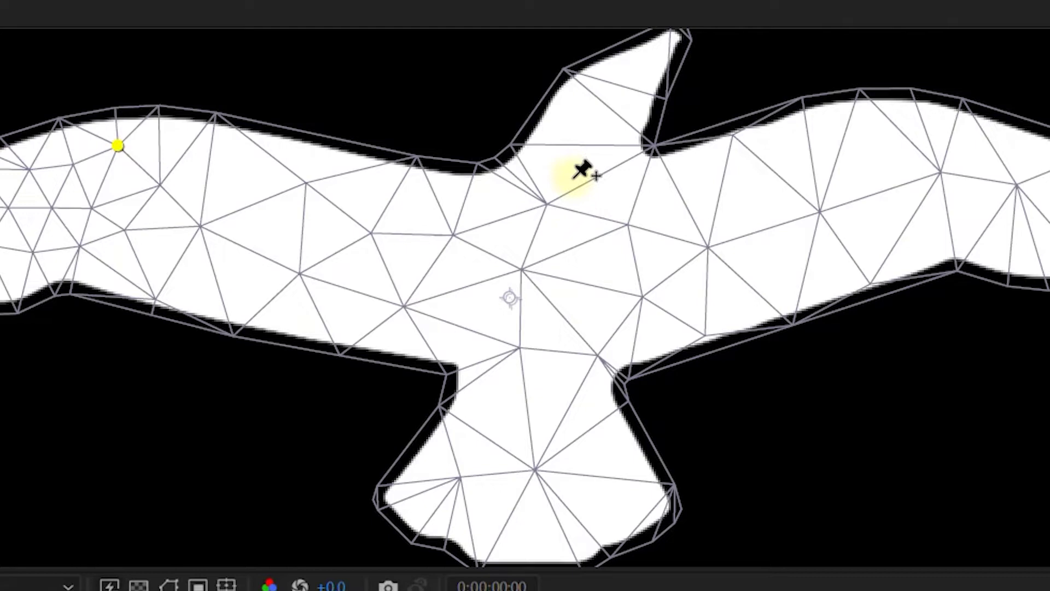
Step: Add pins on the neck, upper right wing, right wingtip and body above the tail
{"action": "left_click", "coordinate": [574, 176]}
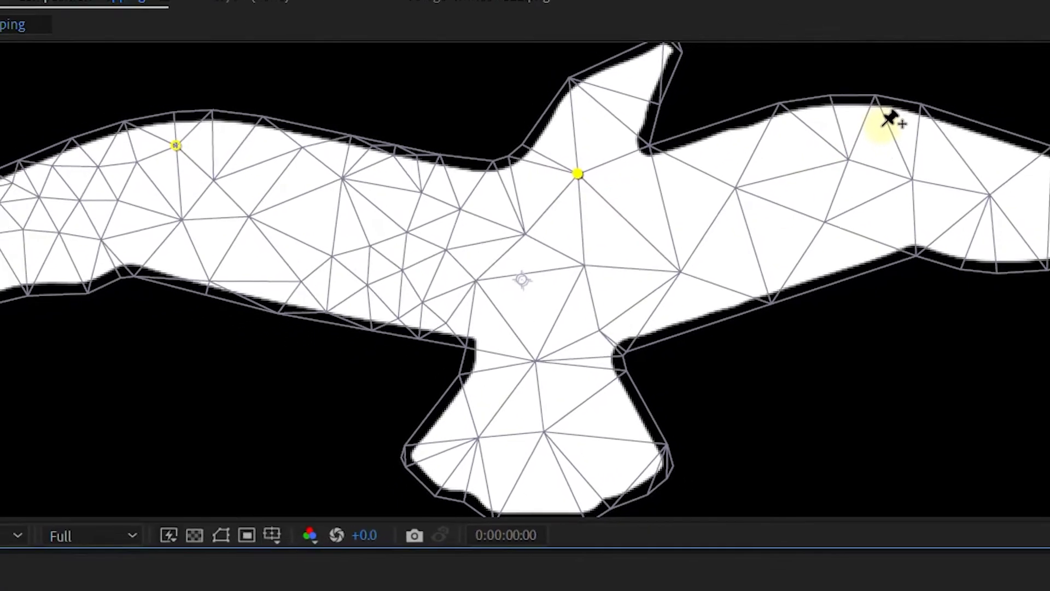
{"action": "left_click", "coordinate": [882, 125]}
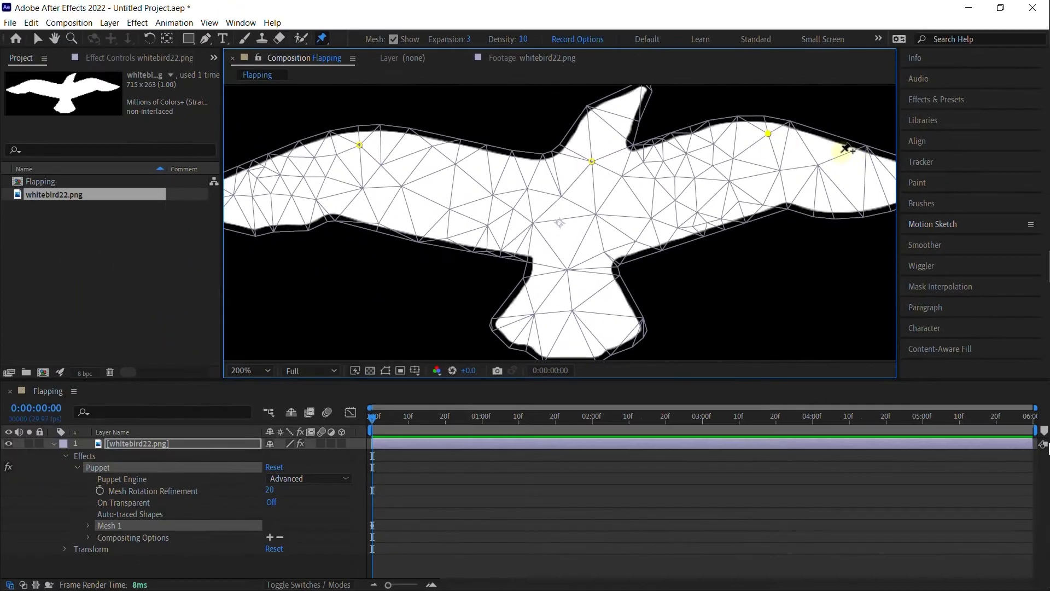
{"action": "left_click_drag", "start_coordinate": [829, 156], "coordinate": [705, 169]}
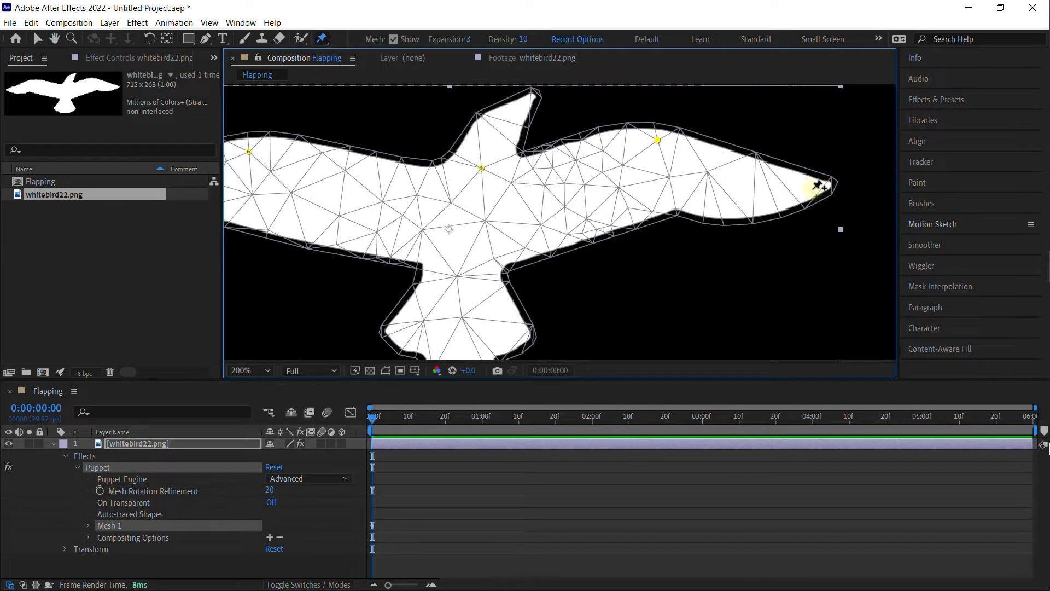
{"action": "left_click", "coordinate": [815, 185]}
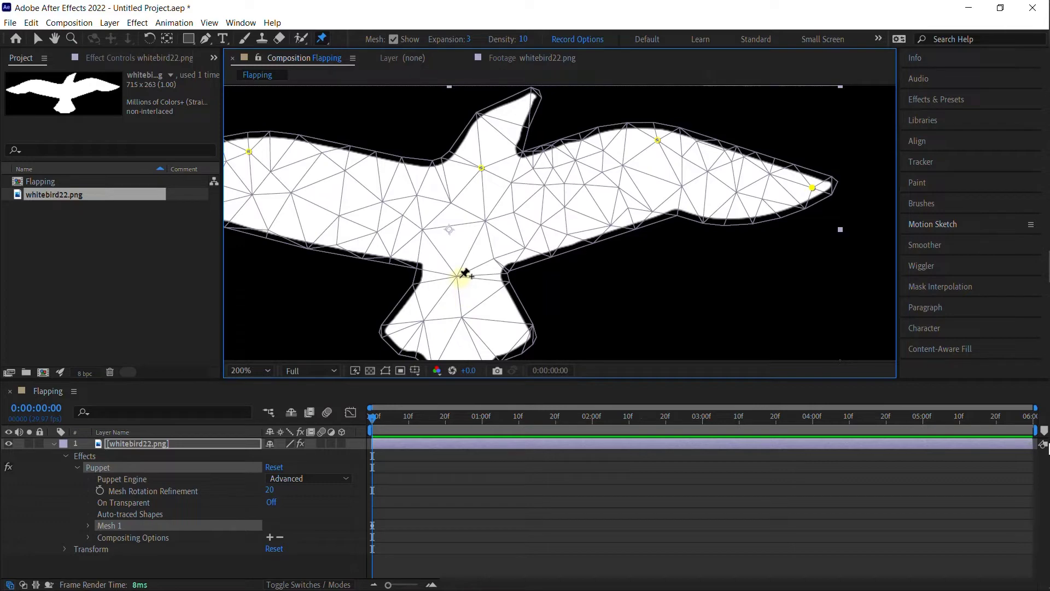
{"action": "left_click", "coordinate": [464, 273]}
{"action": "key", "text": "comma"}
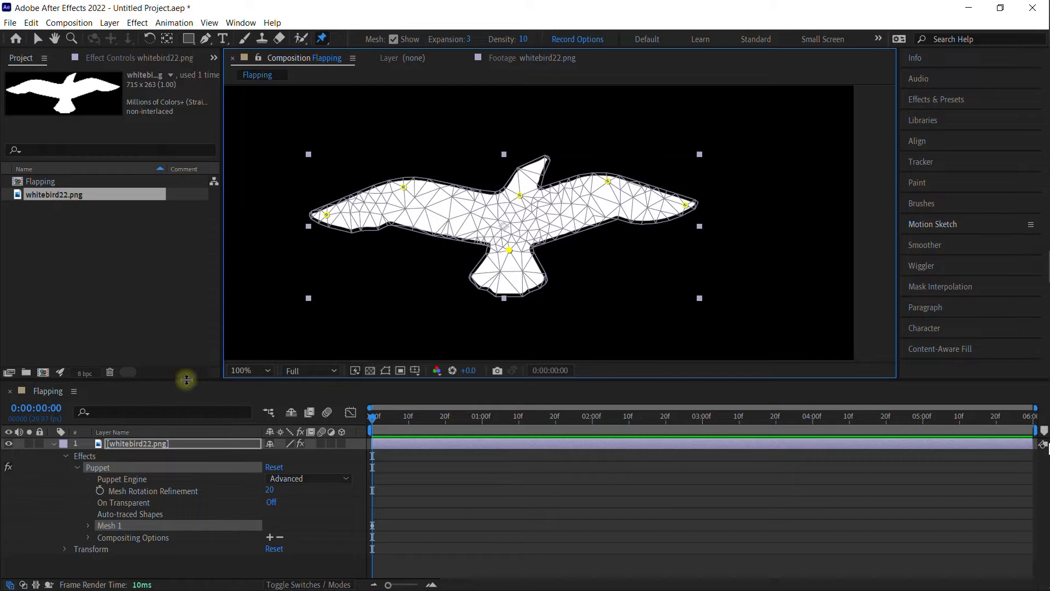
Step: Enlarge the Timeline and reveal the Position keyframes of Puppet Pins 1–6 under Mesh 1
{"action": "left_click_drag", "start_coordinate": [186, 380], "coordinate": [188, 319]}
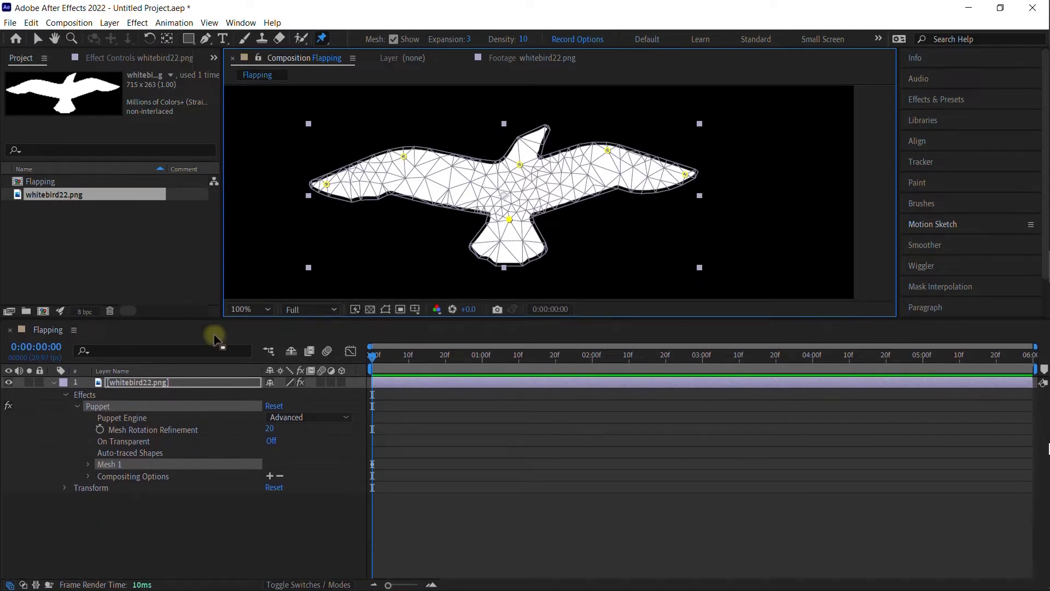
{"action": "left_click", "coordinate": [134, 382]}
{"action": "key", "text": "u"}
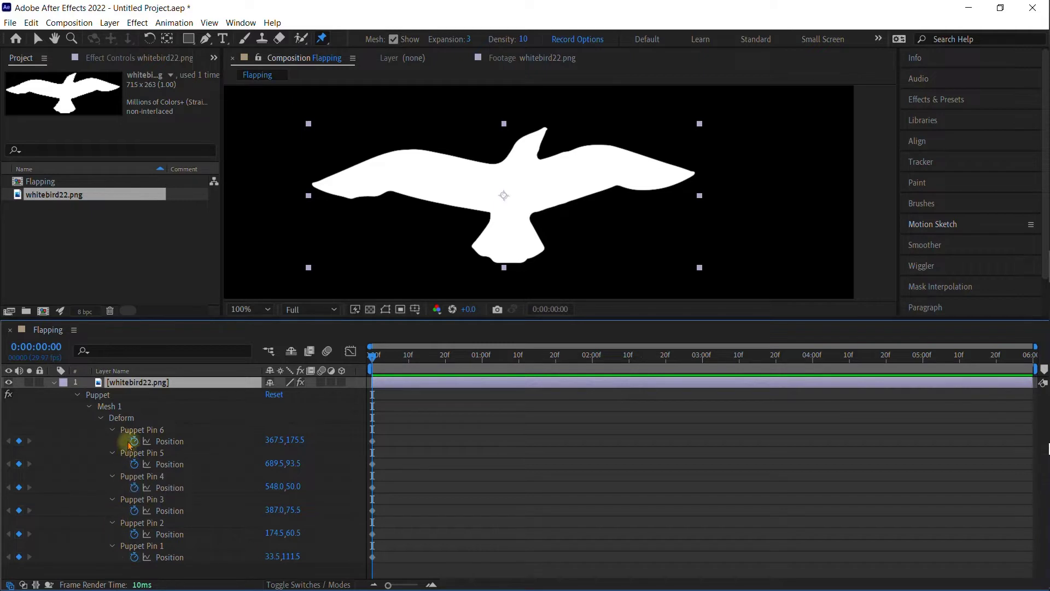
{"action": "left_click", "coordinate": [102, 407]}
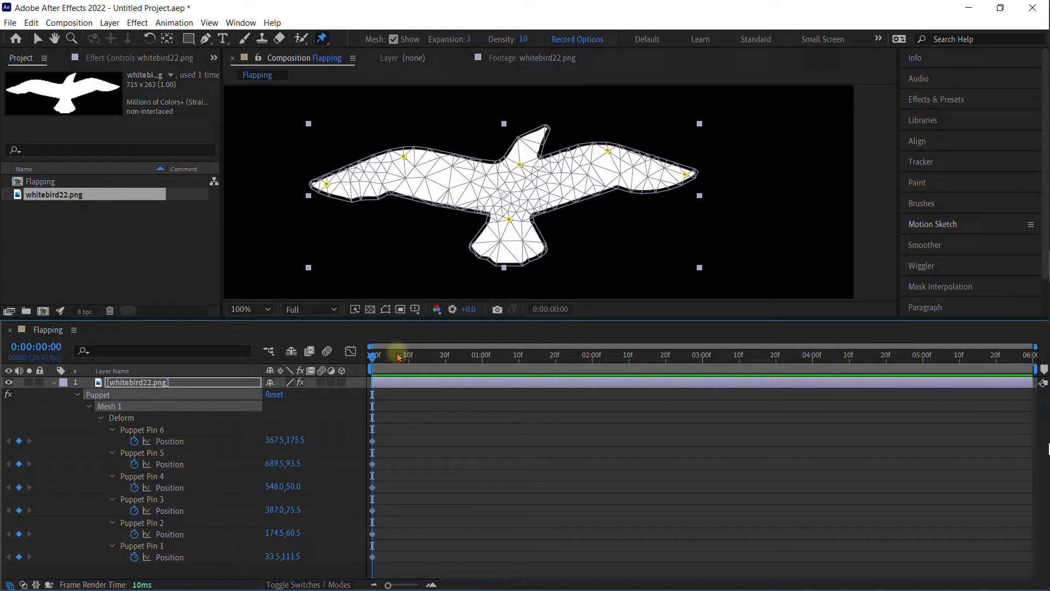
Step: At one second, drag the wingtip and shoulder pins down to lower both wings
{"action": "key", "text": "comma"}
{"action": "left_click_drag", "start_coordinate": [418, 355], "coordinate": [480, 356]}
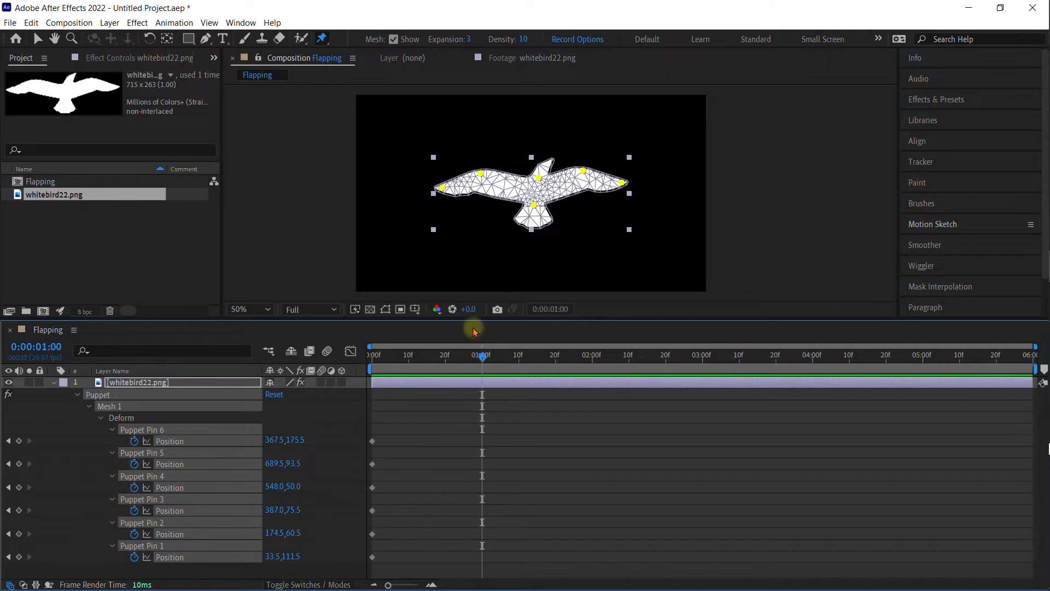
{"action": "left_click", "coordinate": [314, 188]}
{"action": "left_click", "coordinate": [442, 187]}
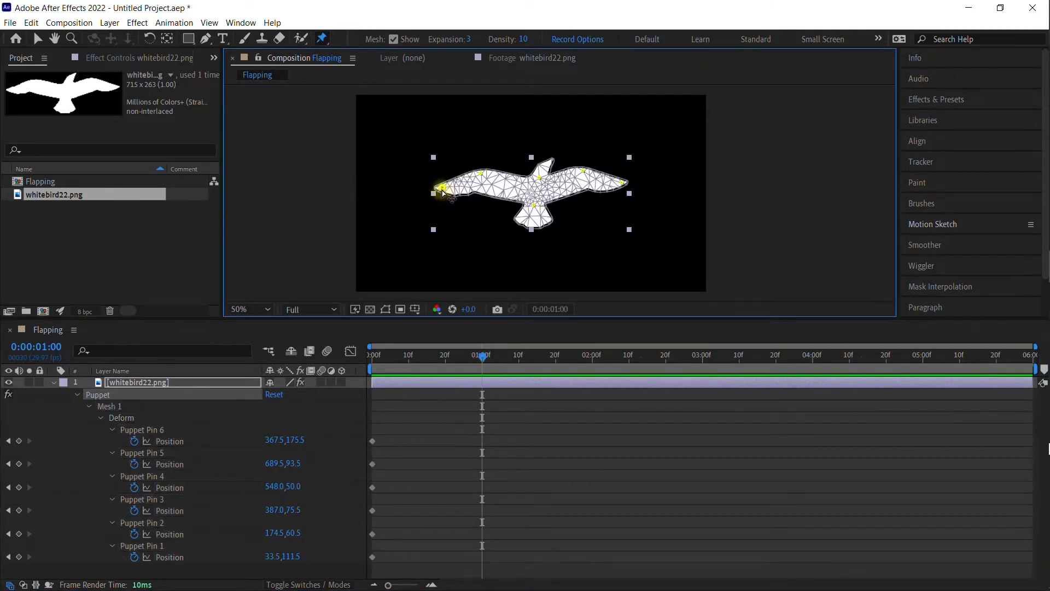
{"action": "left_click_drag", "start_coordinate": [437, 220], "coordinate": [441, 260]}
{"action": "left_click_drag", "start_coordinate": [483, 175], "coordinate": [482, 227]}
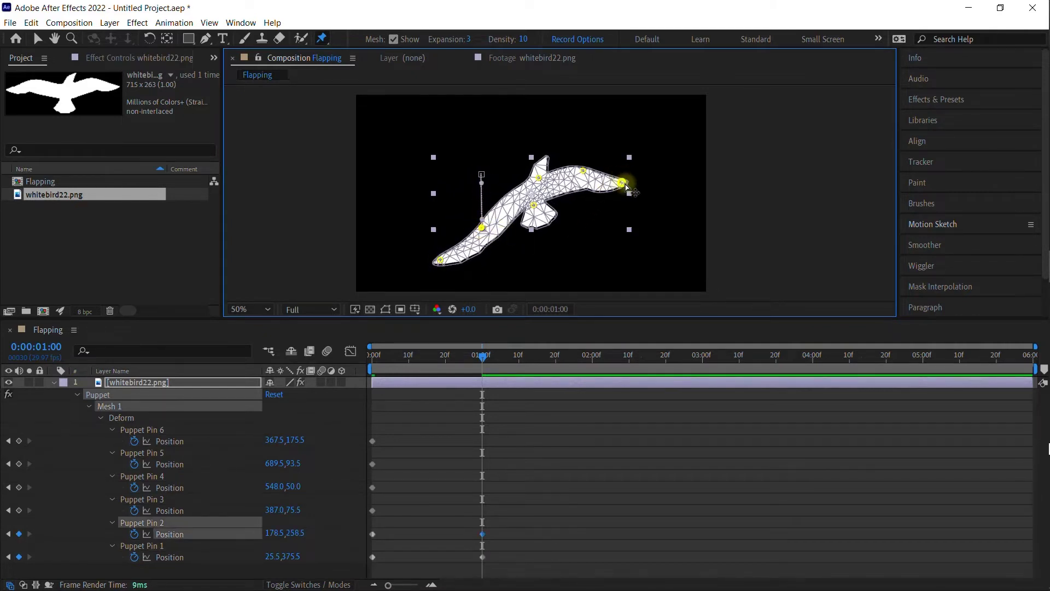
{"action": "left_click_drag", "start_coordinate": [623, 182], "coordinate": [627, 273]}
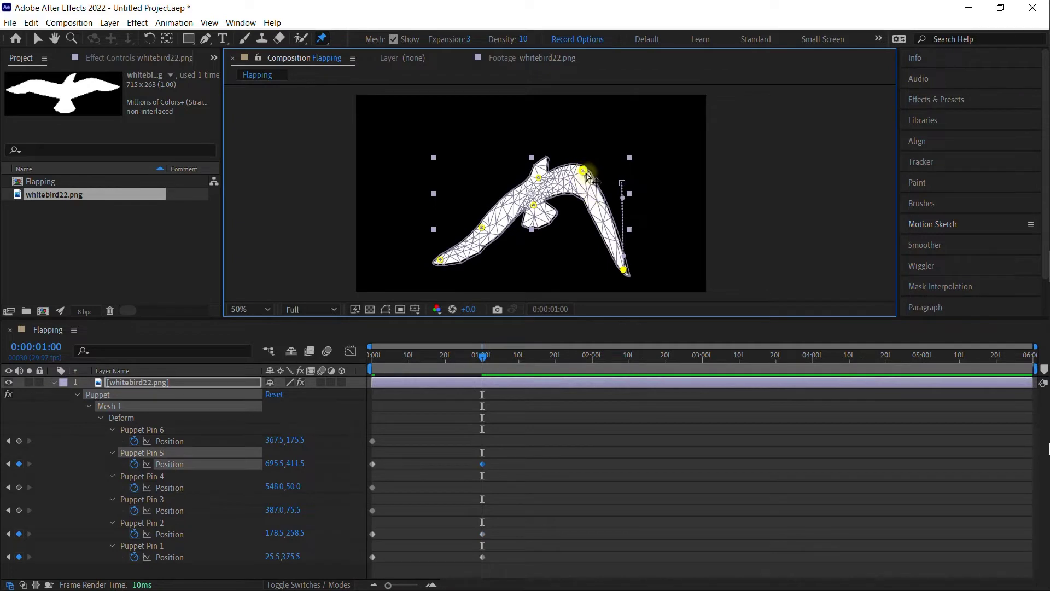
{"action": "left_click_drag", "start_coordinate": [583, 171], "coordinate": [581, 205]}
{"action": "left_click_drag", "start_coordinate": [625, 269], "coordinate": [629, 257]}
Step: Scrub to check the flap, then copy the pin keyframes at 0 and 1 second
{"action": "left_click_drag", "start_coordinate": [438, 356], "coordinate": [358, 353]}
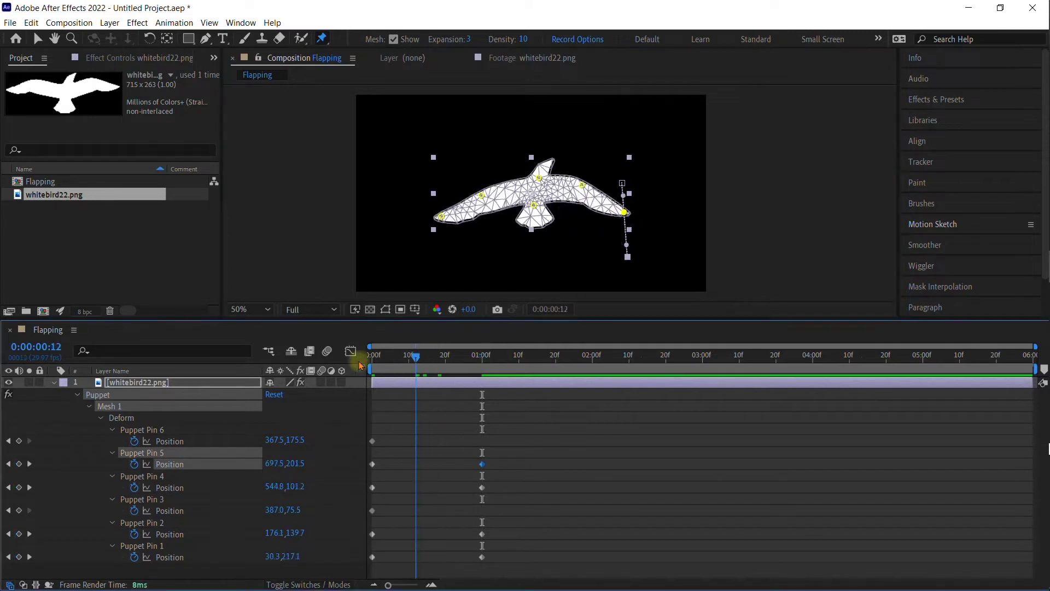
{"action": "left_click", "coordinate": [480, 350]}
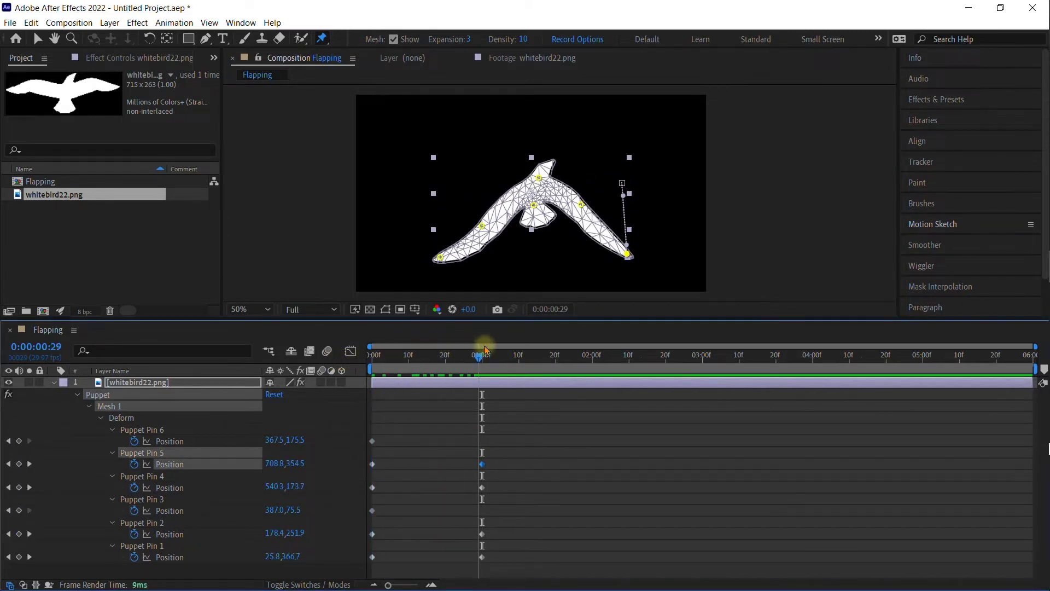
{"action": "left_click_drag", "start_coordinate": [486, 350], "coordinate": [339, 375]}
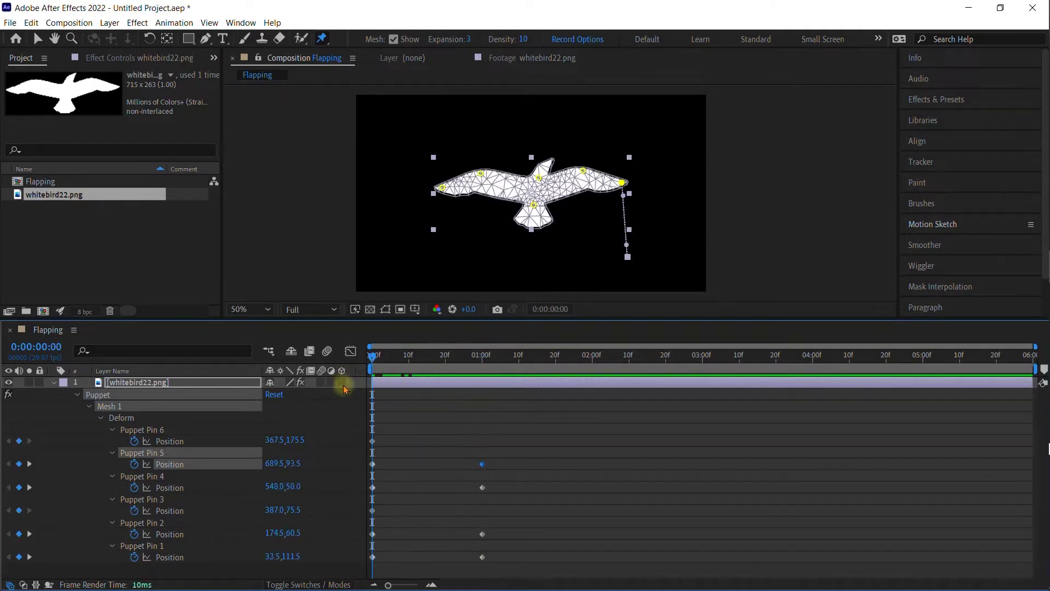
{"action": "left_click_drag", "start_coordinate": [566, 402], "coordinate": [346, 583]}
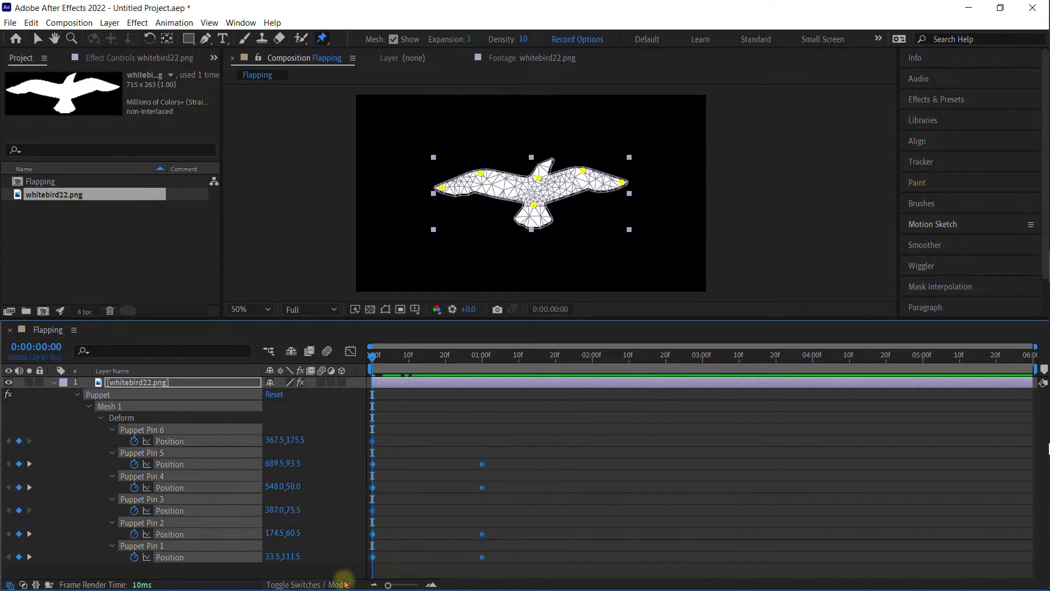
{"action": "key", "text": "ctrl+c"}
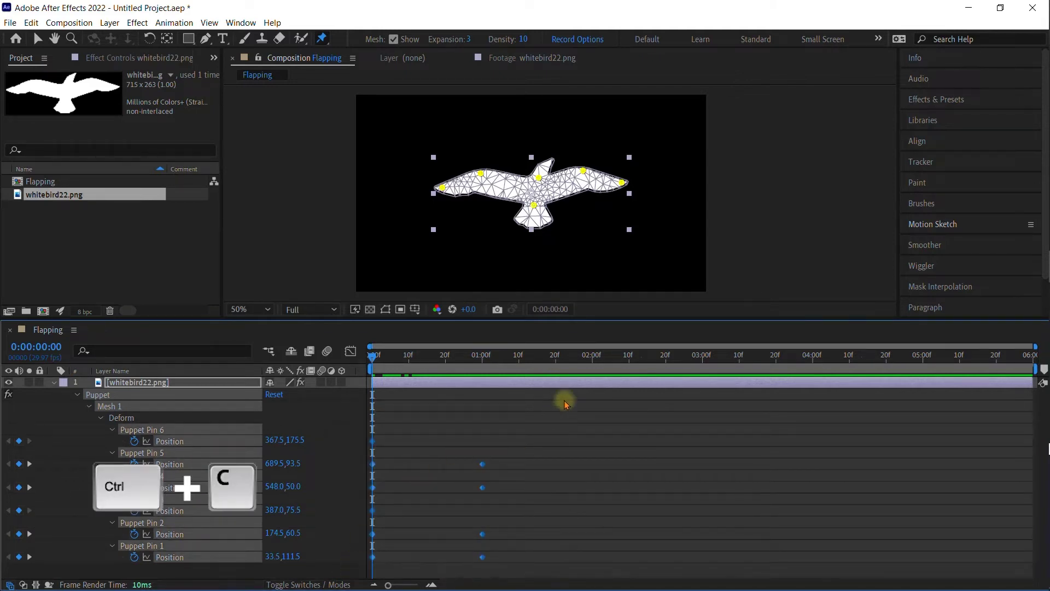
Step: Paste the flap keyframes at 0:00:02:00 and 0:00:04:00
{"action": "left_click", "coordinate": [592, 357]}
{"action": "key", "text": "ctrl+v"}
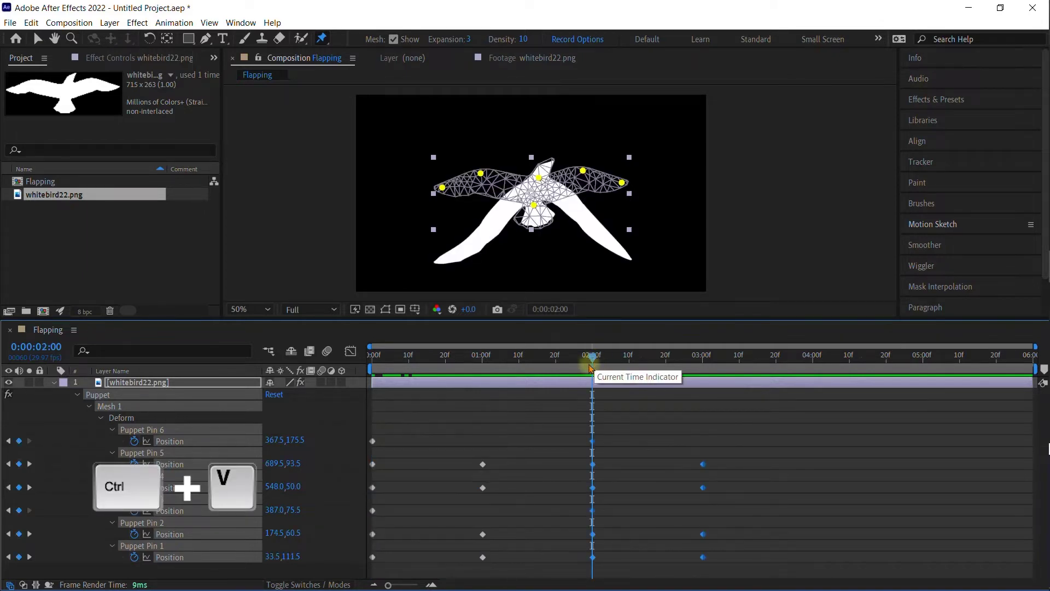
{"action": "left_click", "coordinate": [814, 358]}
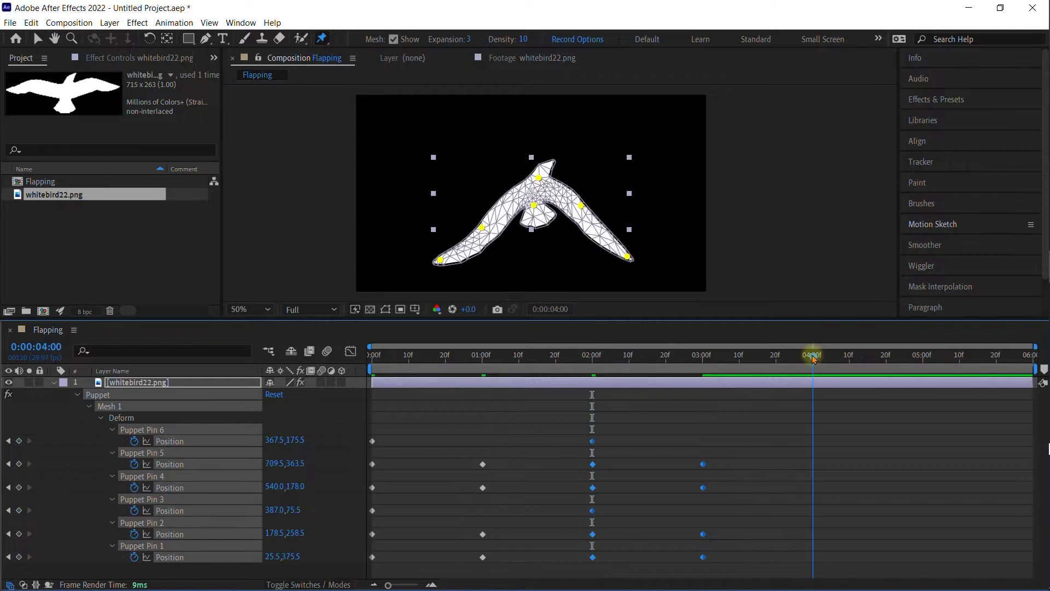
{"action": "key", "text": "ctrl+v"}
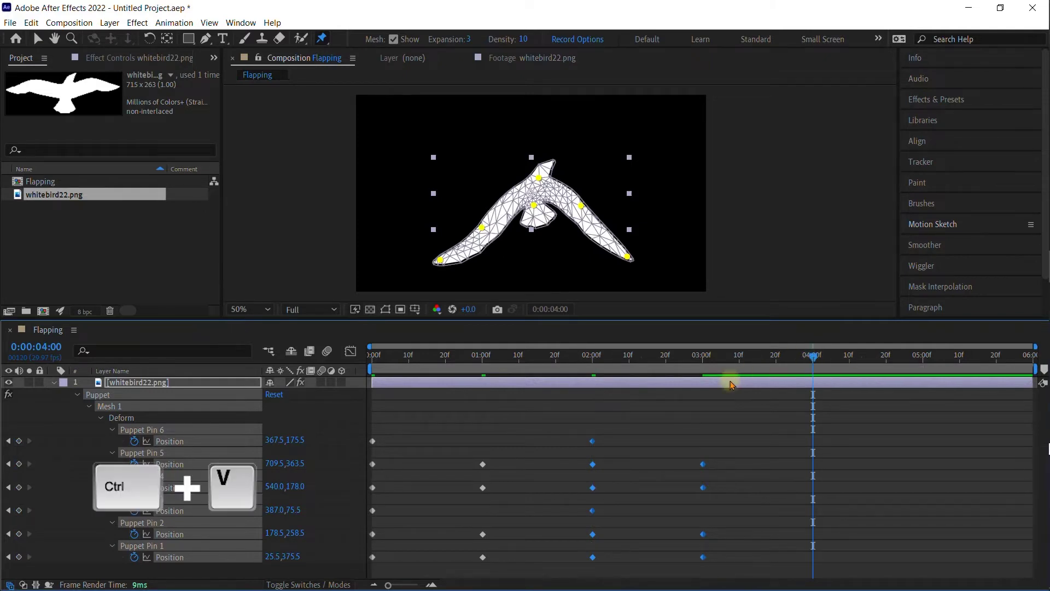
Step: At the composition end, select and copy the six starting-pose pin keyframes
{"action": "left_click", "coordinate": [1028, 358]}
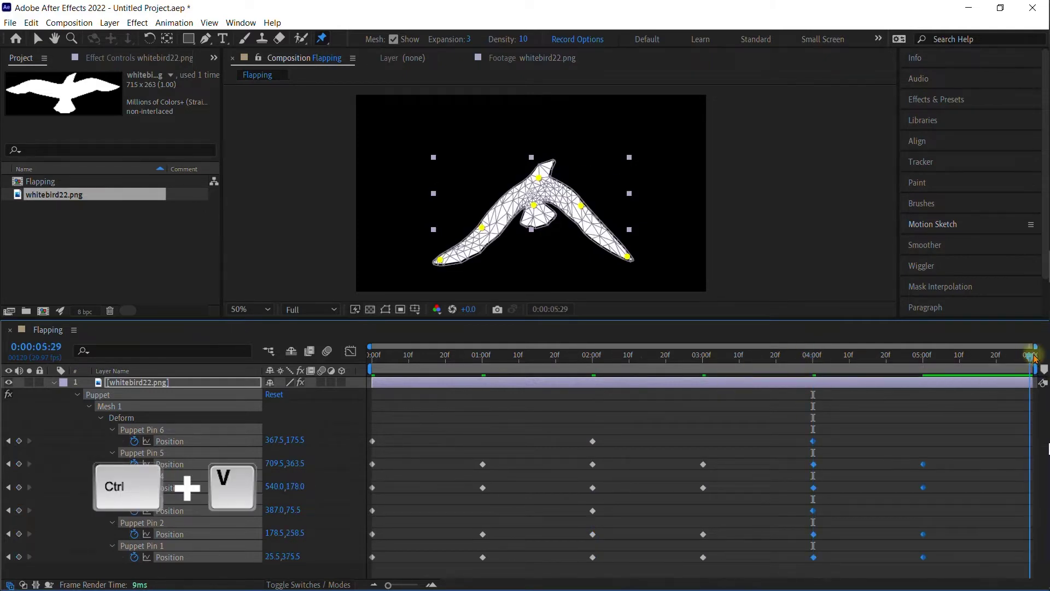
{"action": "left_click_drag", "start_coordinate": [392, 423], "coordinate": [358, 575]}
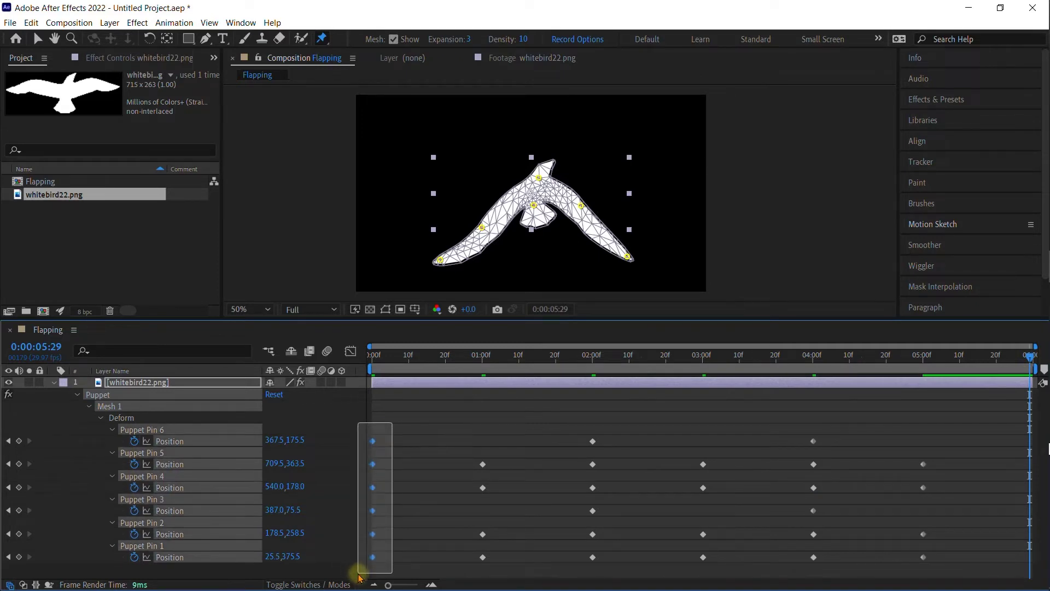
{"action": "left_click_drag", "start_coordinate": [360, 577], "coordinate": [357, 576]}
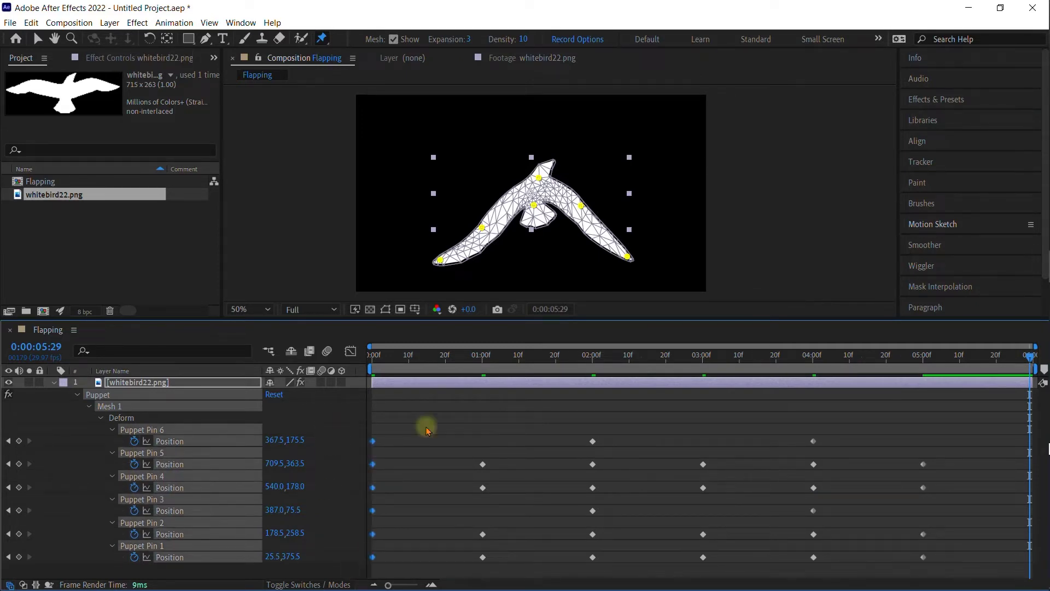
{"action": "key", "text": "ctrl+c"}
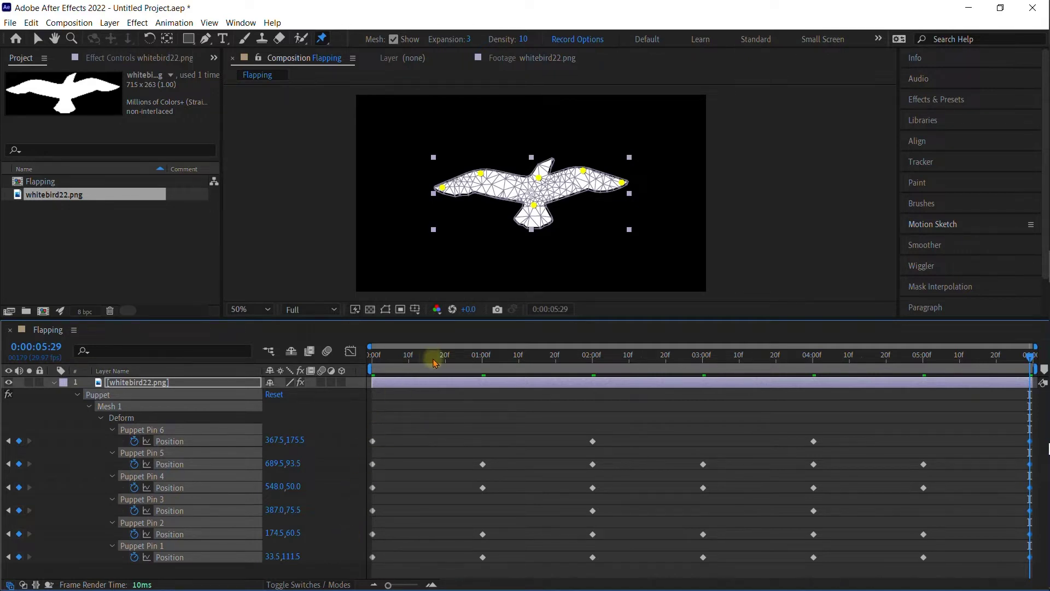
{"action": "left_click", "coordinate": [372, 356]}
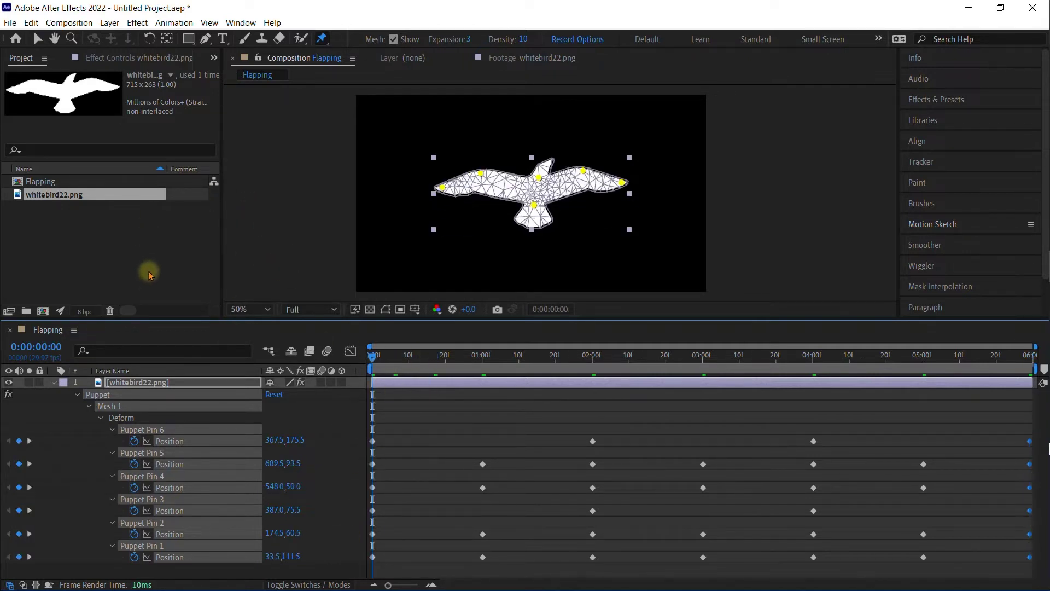
{"action": "key", "text": "space"}
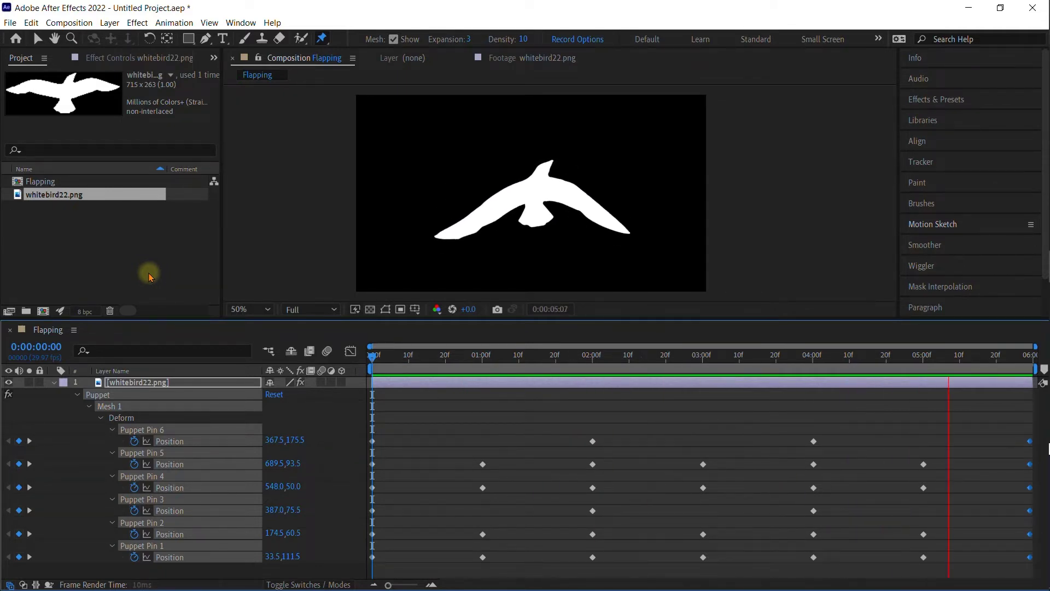
{"action": "left_click", "coordinate": [147, 256]}
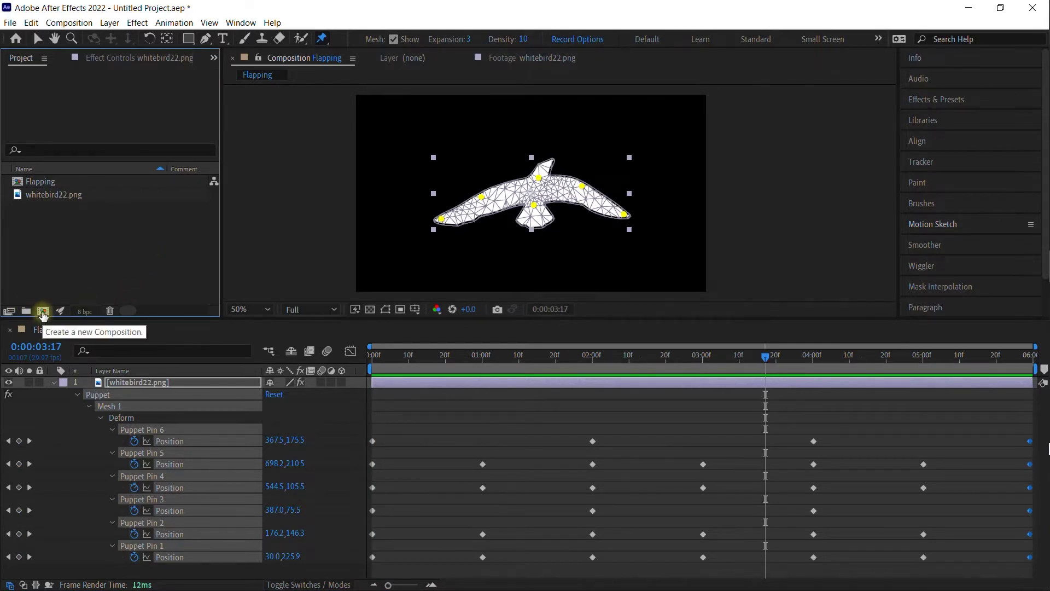
Step: Create a new 1280×720 composition named Flying with 0:00:08:00 duration
{"action": "left_click", "coordinate": [43, 313]}
{"action": "left_click", "coordinate": [378, 317]}
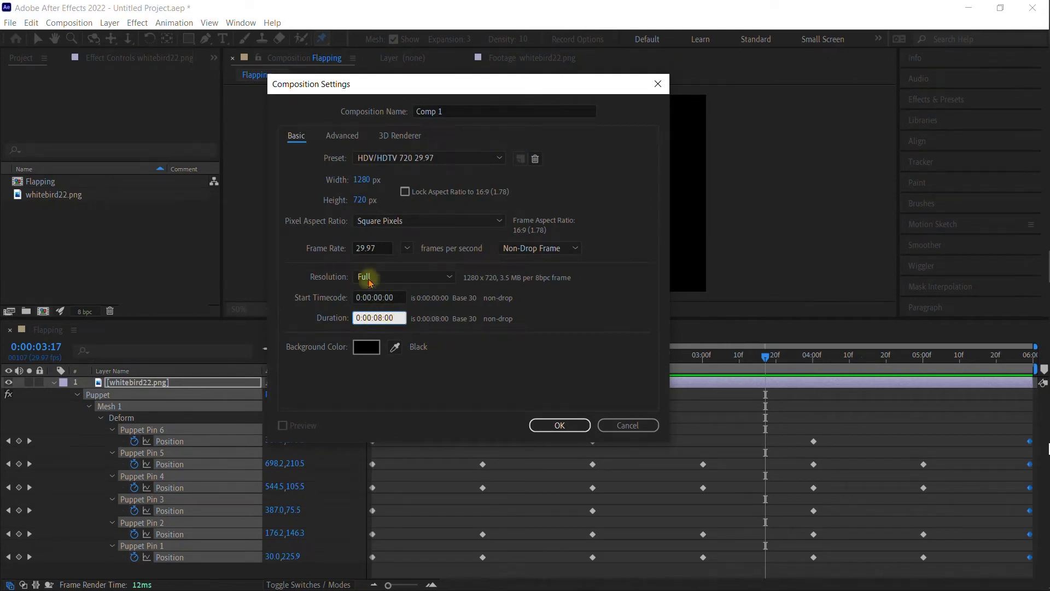
{"action": "left_click", "coordinate": [474, 109]}
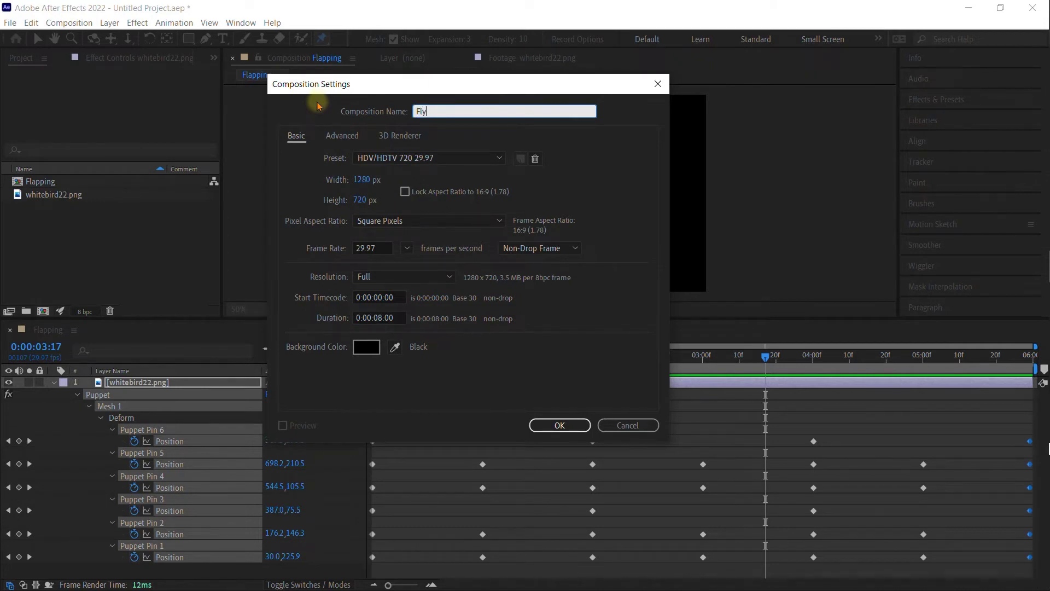
{"action": "key", "text": "Return"}
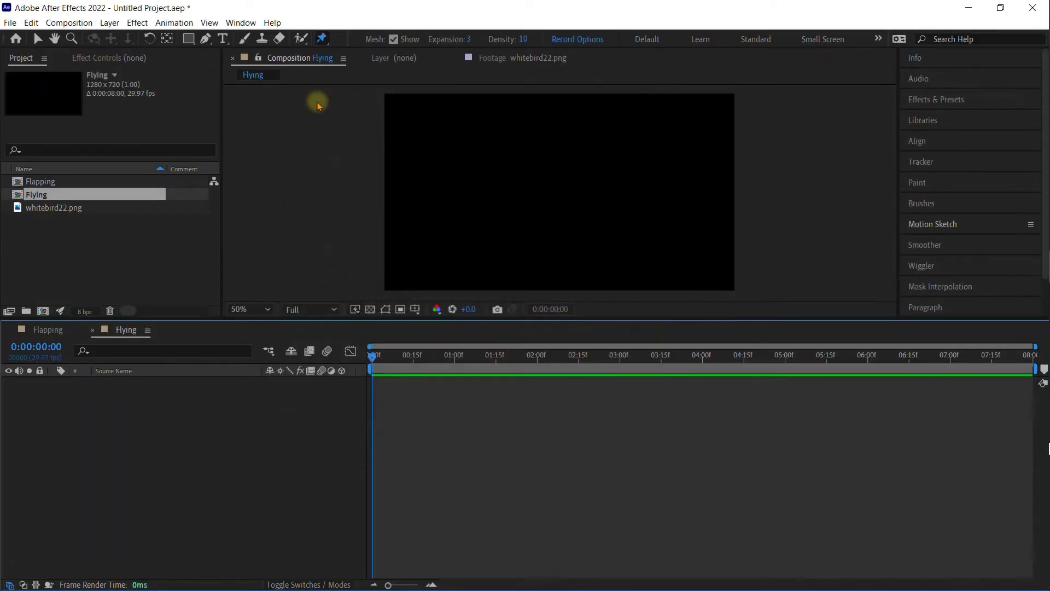
{"action": "left_click", "coordinate": [16, 199]}
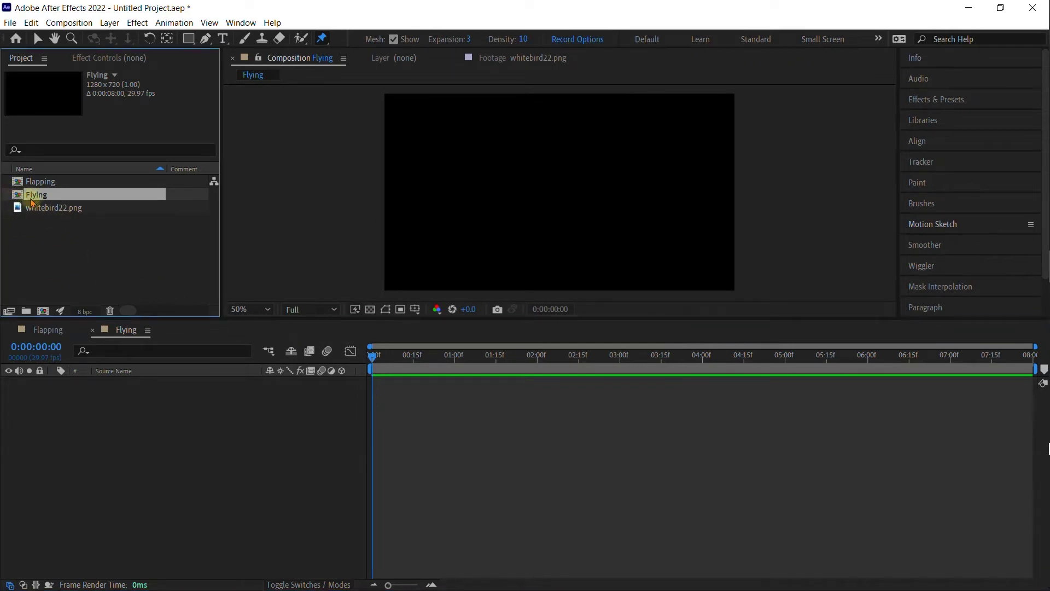
Step: Drag the Flapping comp into the Flying viewer and preview the flapping bird
{"action": "left_click", "coordinate": [19, 182]}
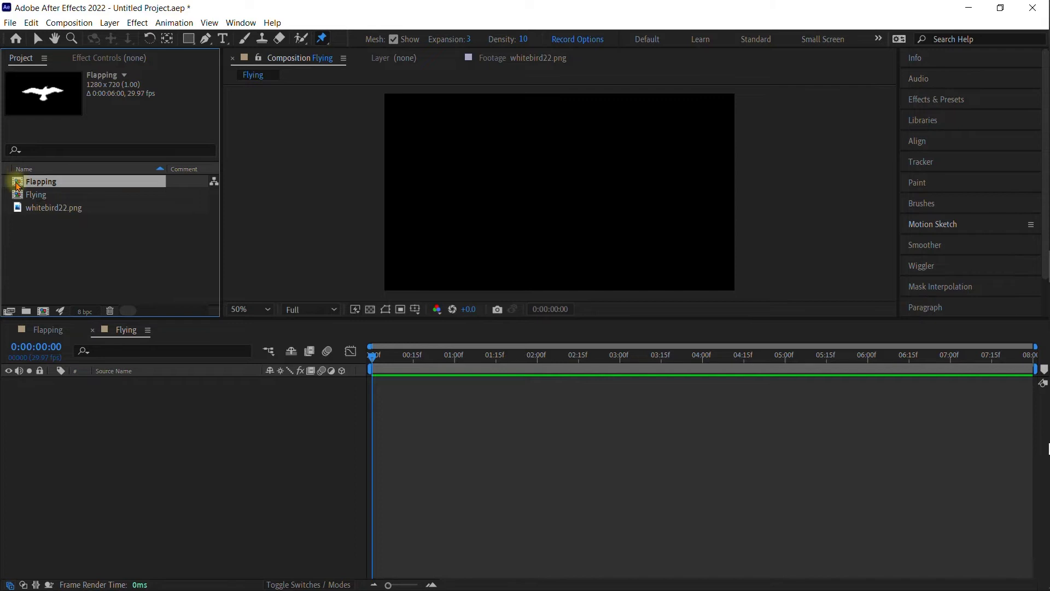
{"action": "left_click_drag", "start_coordinate": [17, 186], "coordinate": [559, 197]}
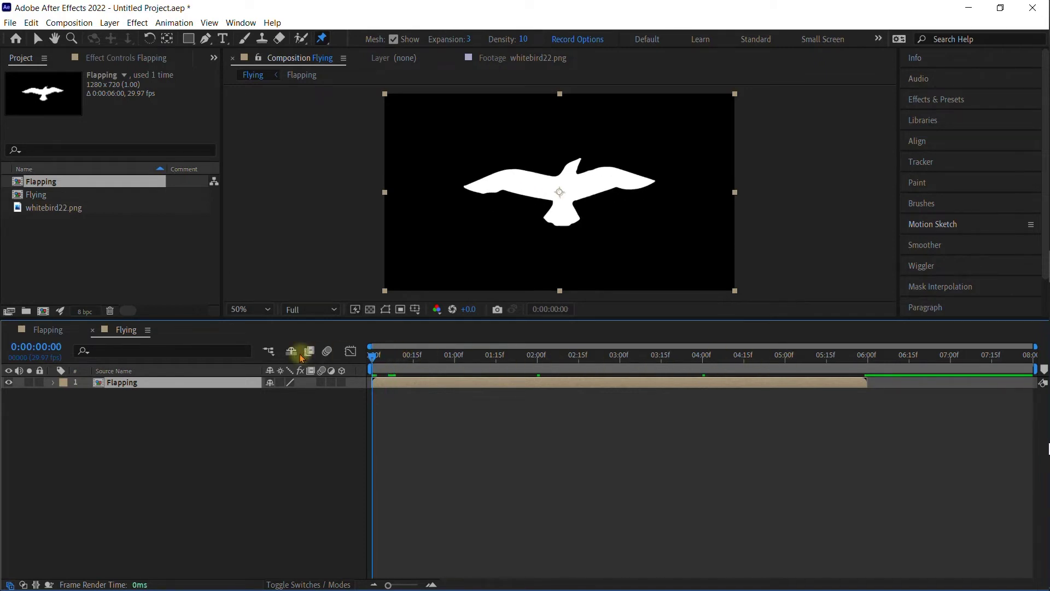
{"action": "left_click", "coordinate": [328, 471]}
{"action": "key", "text": "space"}
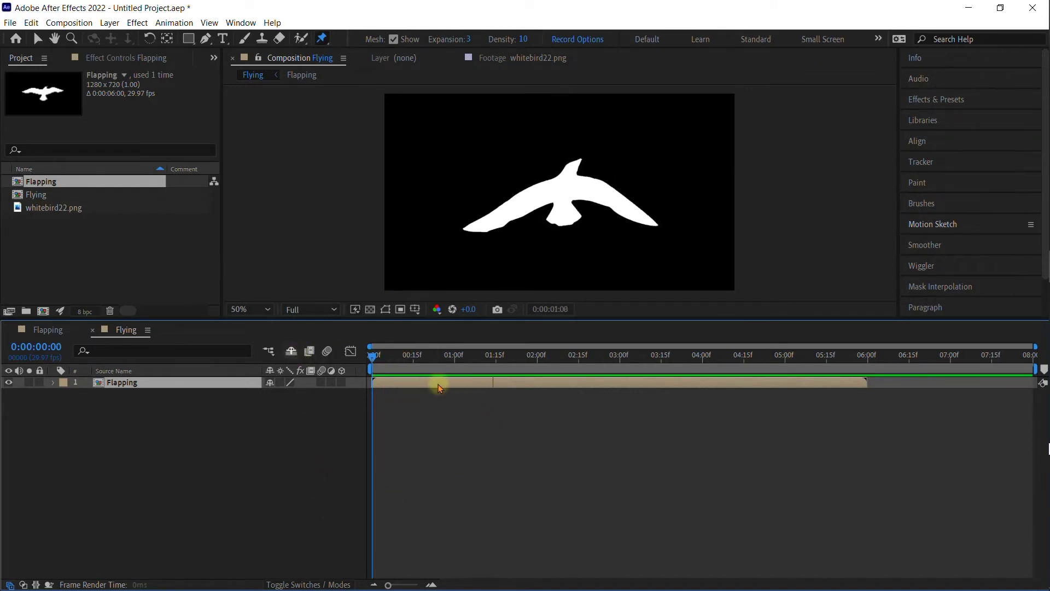
{"action": "key", "text": "space"}
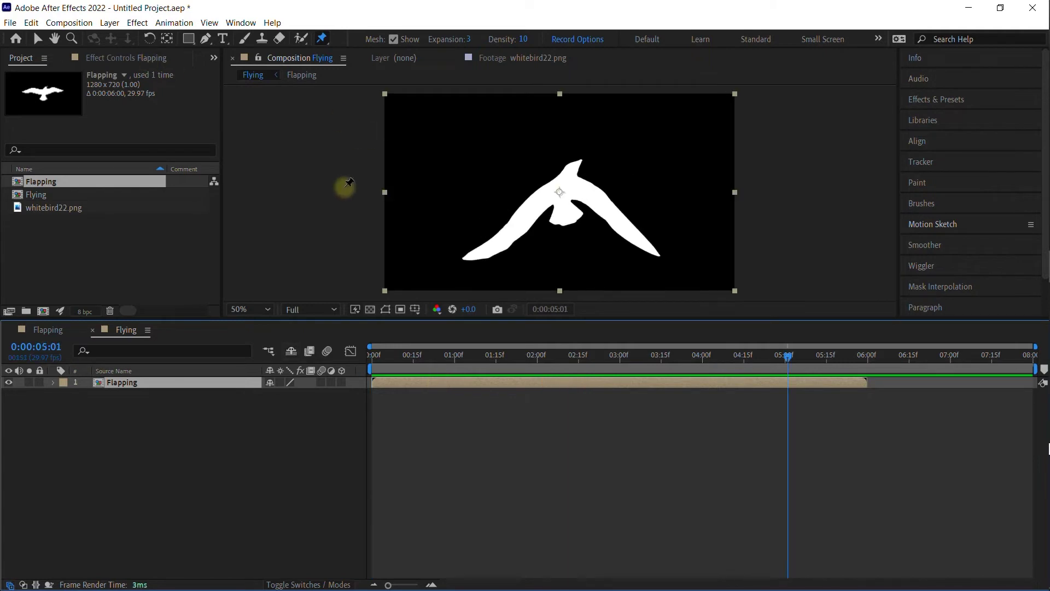
Step: Rotate the Flapping layer to 65°
{"action": "left_click", "coordinate": [322, 40]}
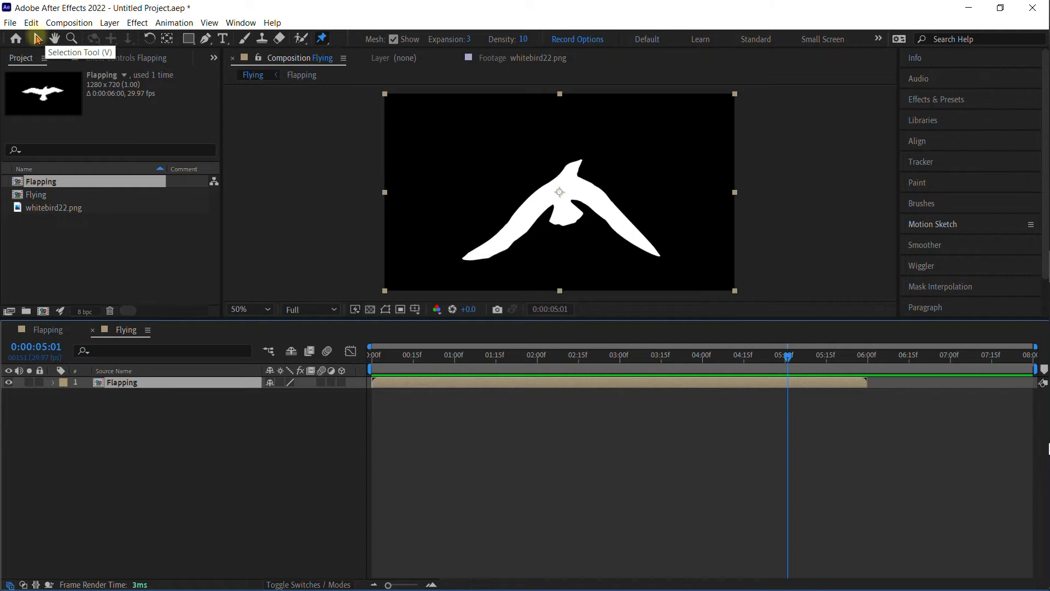
{"action": "left_click", "coordinate": [37, 40]}
{"action": "left_click", "coordinate": [149, 384]}
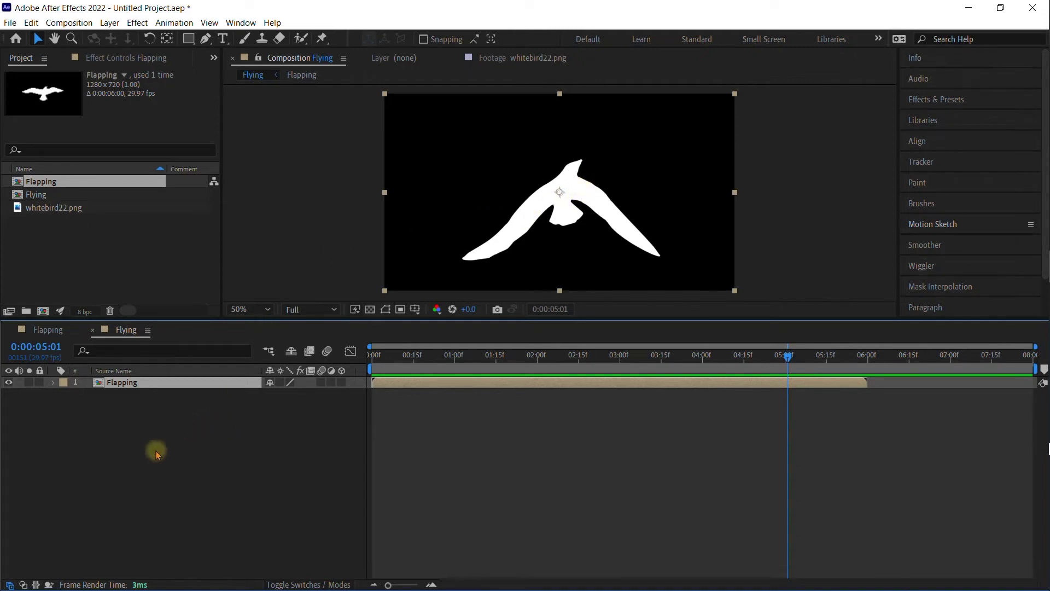
{"action": "key", "text": "r"}
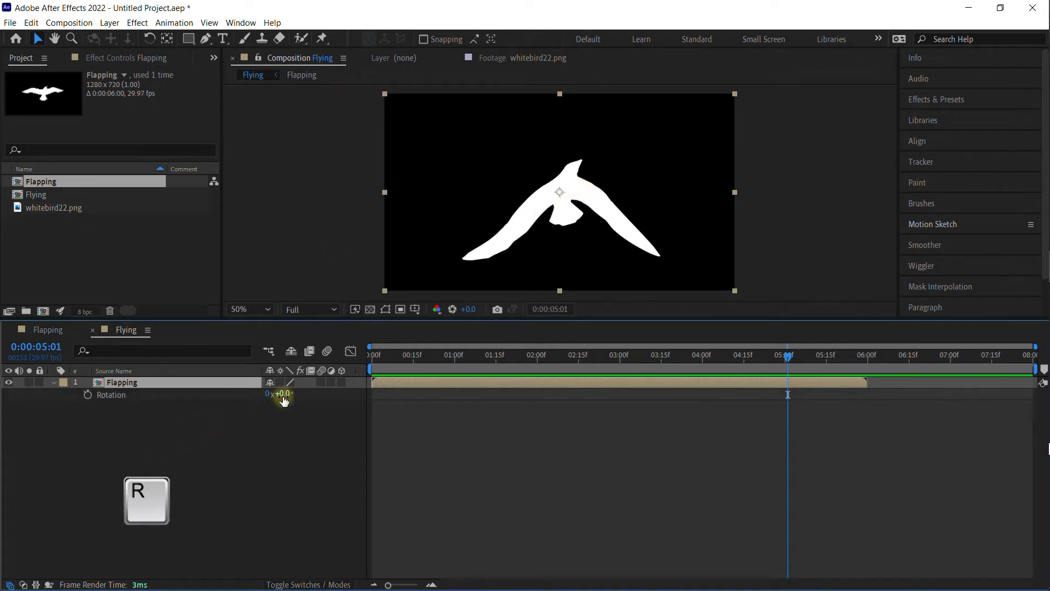
{"action": "left_click_drag", "start_coordinate": [284, 402], "coordinate": [320, 389]}
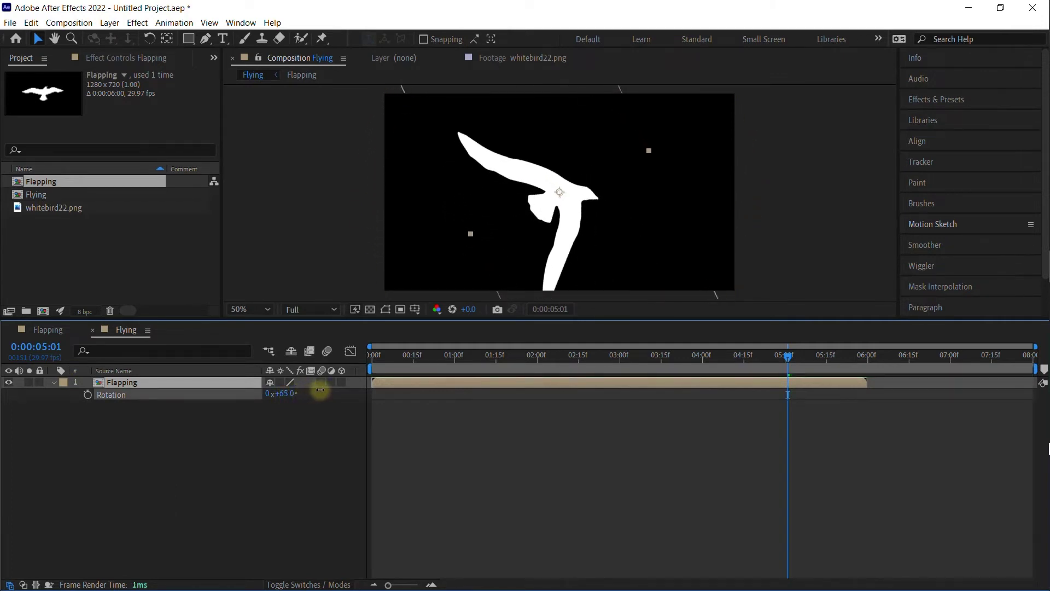
Step: Scale the Flapping layer down to 56%
{"action": "left_click", "coordinate": [181, 491]}
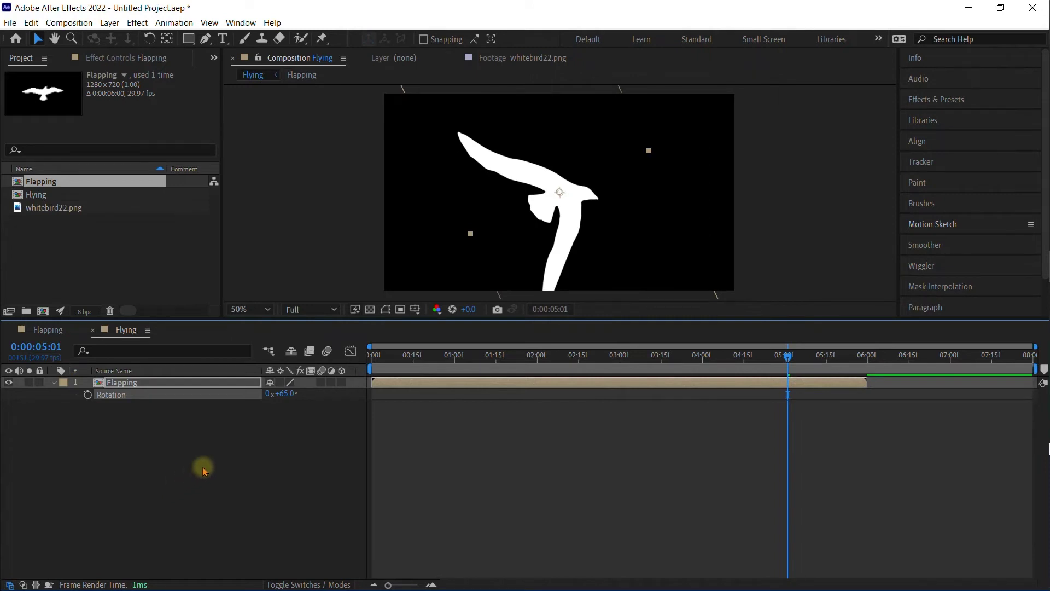
{"action": "key", "text": "s"}
{"action": "left_click_drag", "start_coordinate": [287, 394], "coordinate": [256, 392]}
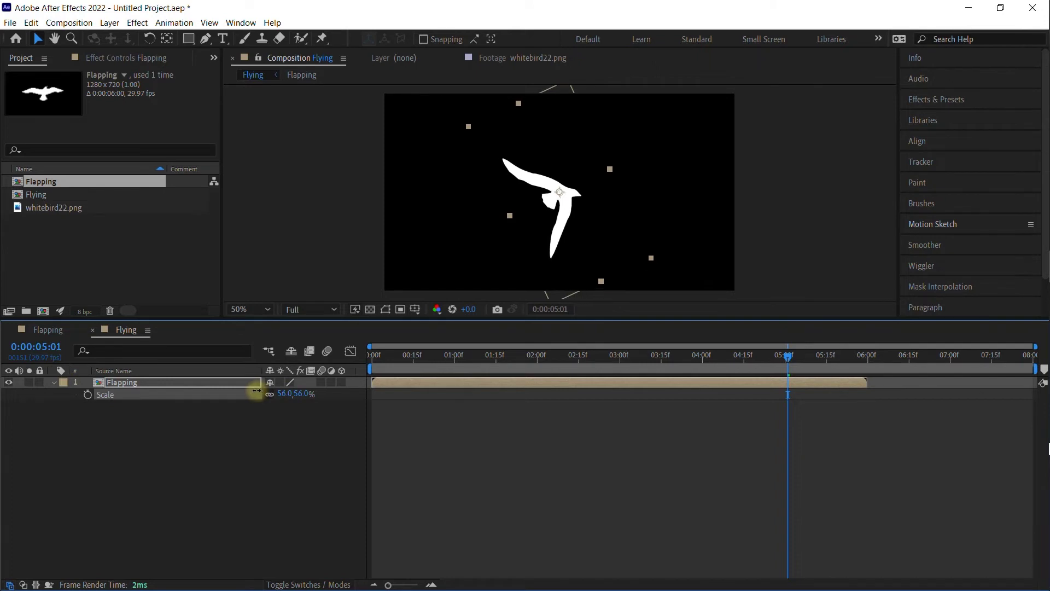
{"action": "left_click", "coordinate": [288, 394]}
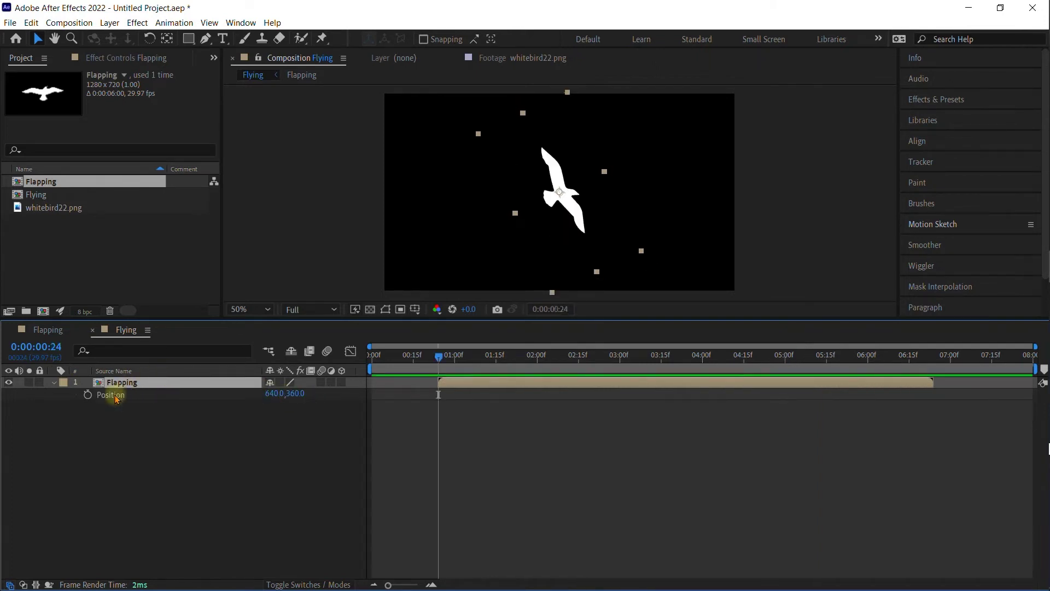
Step: At 0:24, move the bird off the left edge to -110,360 and set a Position keyframe
{"action": "key", "text": "p"}
{"action": "left_click_drag", "start_coordinate": [552, 180], "coordinate": [358, 182]}
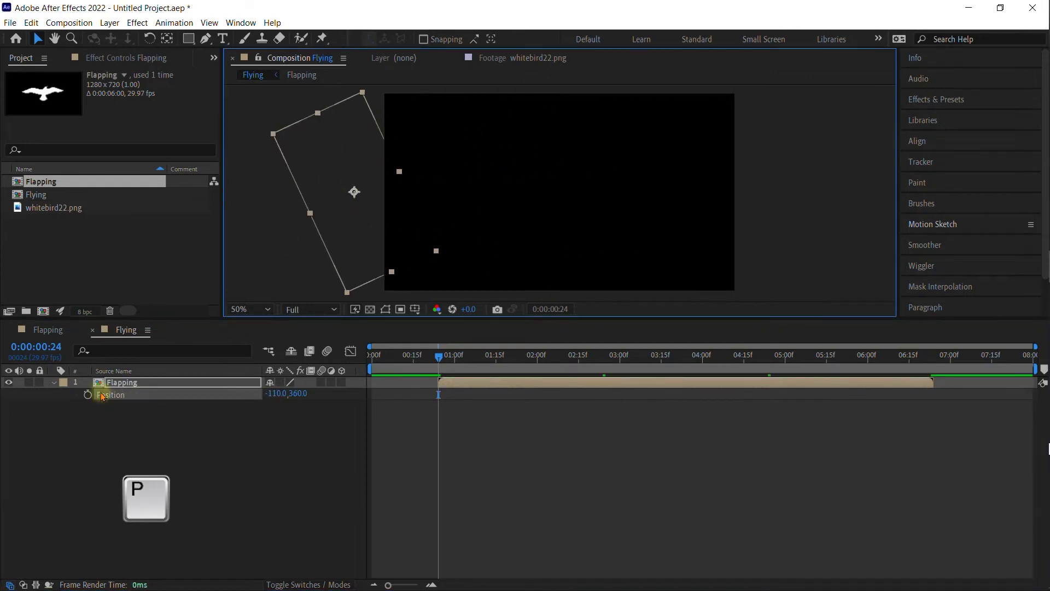
{"action": "left_click", "coordinate": [87, 395]}
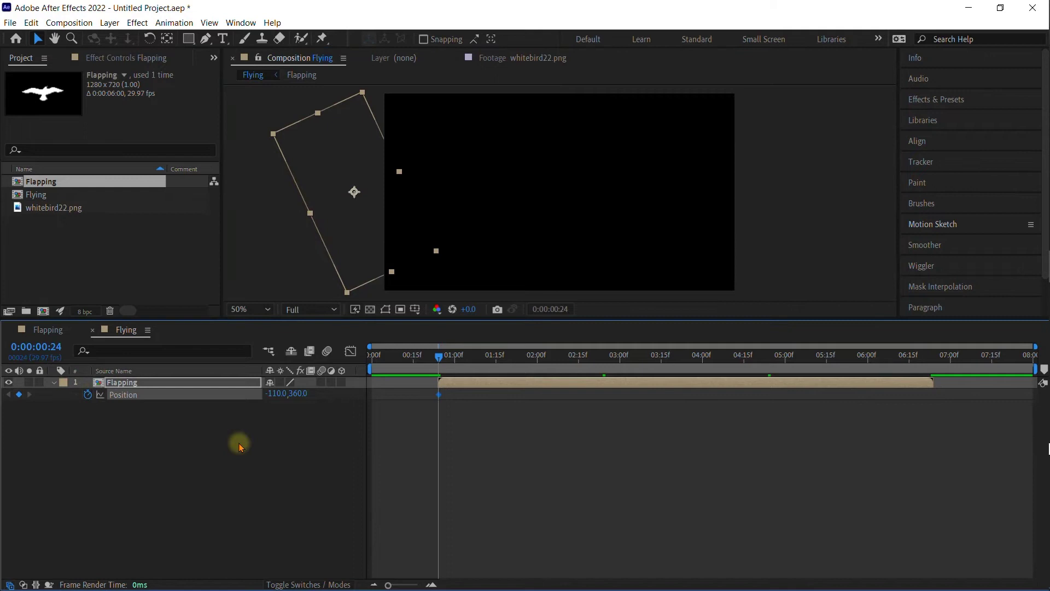
Step: At 6:17, move the bird past the right edge to 1552,352
{"action": "left_click_drag", "start_coordinate": [440, 363], "coordinate": [934, 361]}
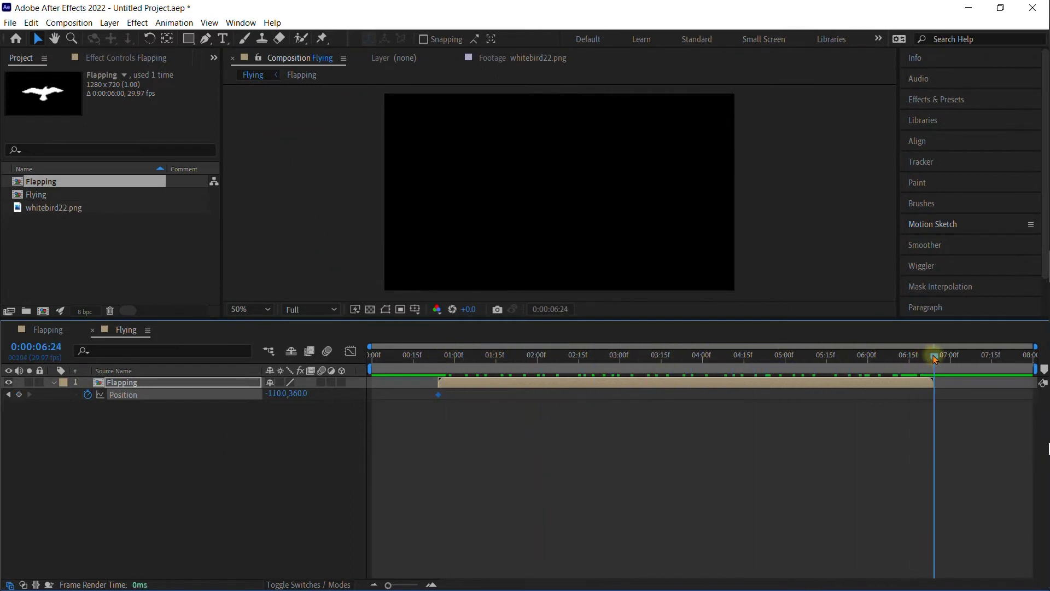
{"action": "left_click_drag", "start_coordinate": [296, 398], "coordinate": [950, 382]}
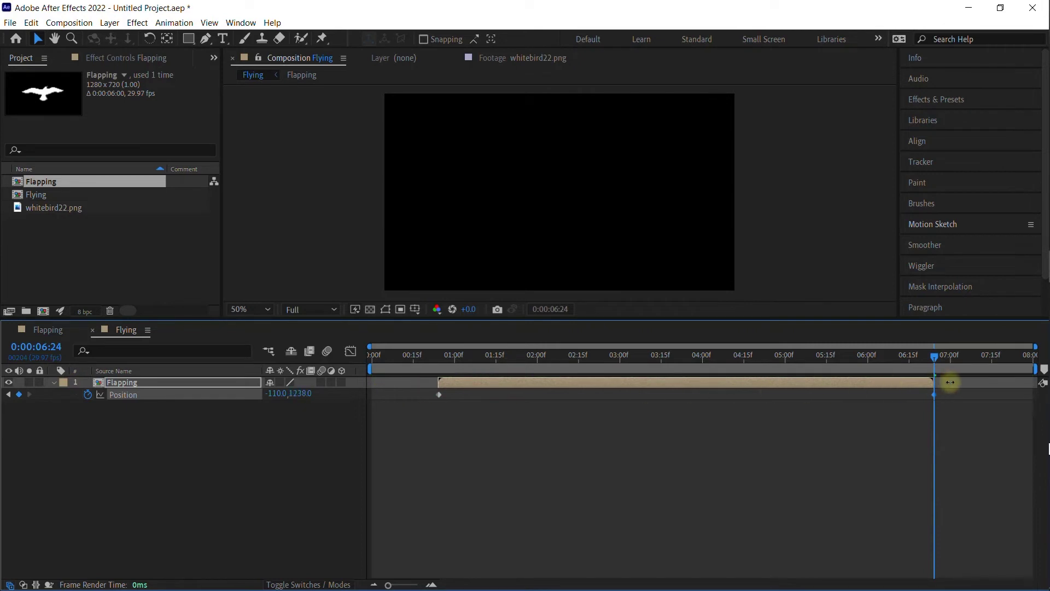
{"action": "key", "text": "ctrl+z"}
{"action": "key", "text": "Page_Up"}
{"action": "key", "text": "Page_Up"}
{"action": "key", "text": "Page_Up"}
{"action": "key", "text": "Page_Up"}
{"action": "key", "text": "Page_Up"}
{"action": "key", "text": "Page_Up"}
{"action": "key", "text": "Page_Up"}
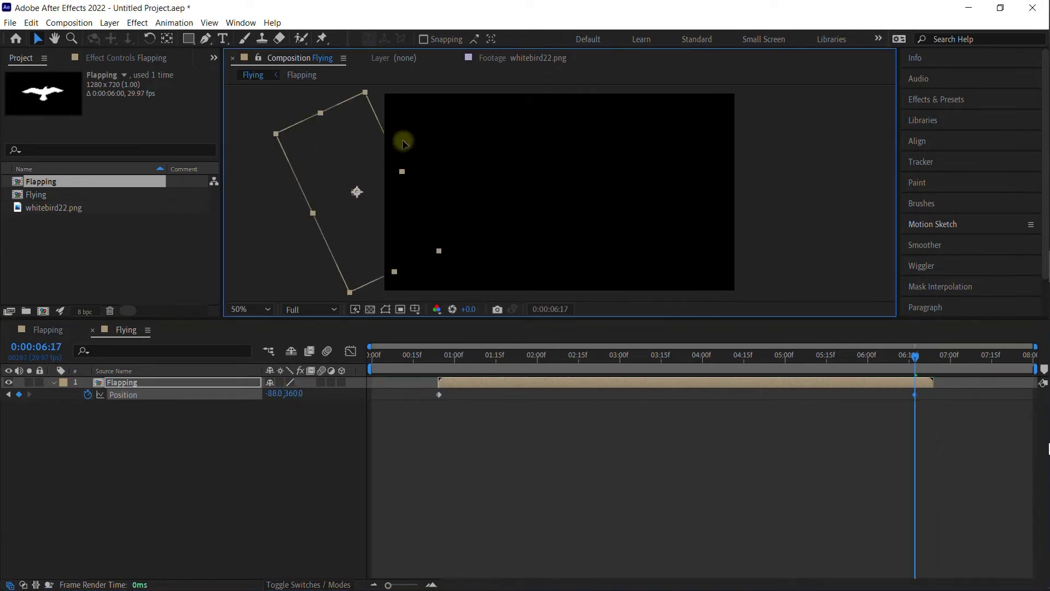
{"action": "left_click_drag", "start_coordinate": [403, 141], "coordinate": [776, 138]}
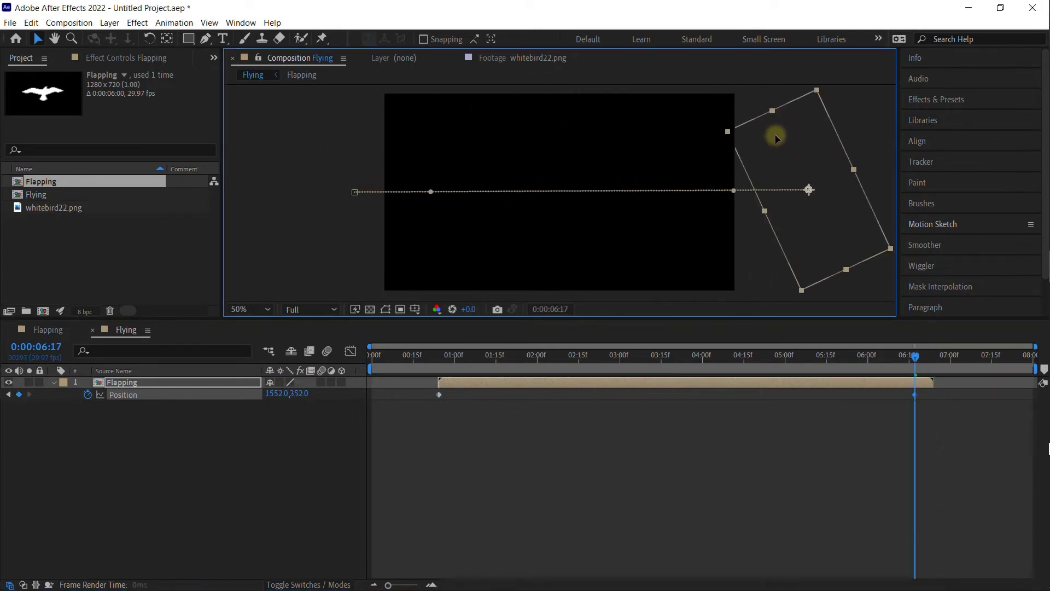
{"action": "left_click", "coordinate": [432, 358]}
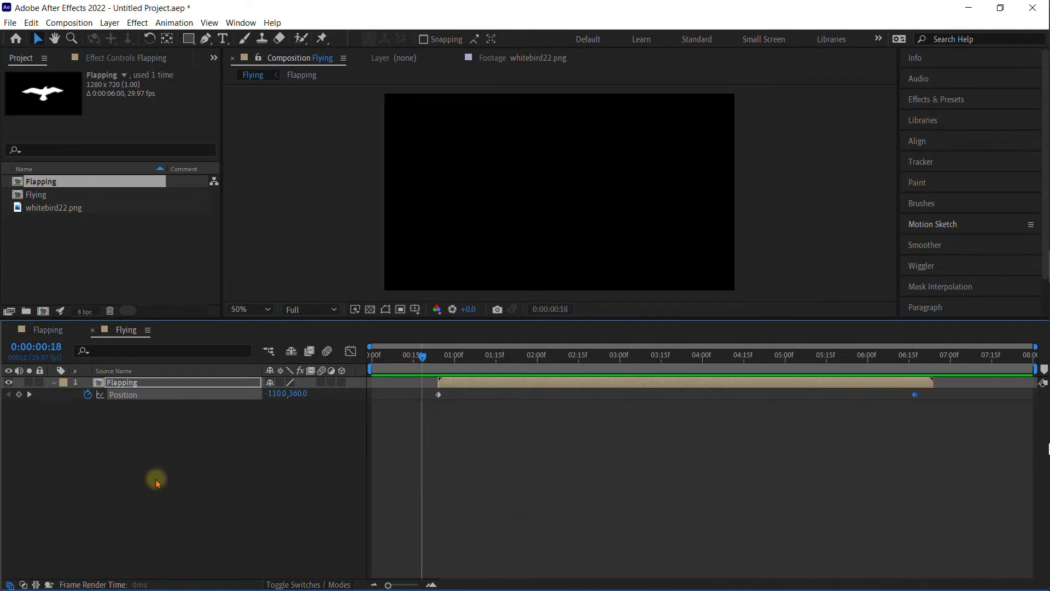
Step: Stop the preview and start a new solid layer coloured pale sky-blue #9AD1FC
{"action": "left_click", "coordinate": [156, 499]}
{"action": "key", "text": "q"}
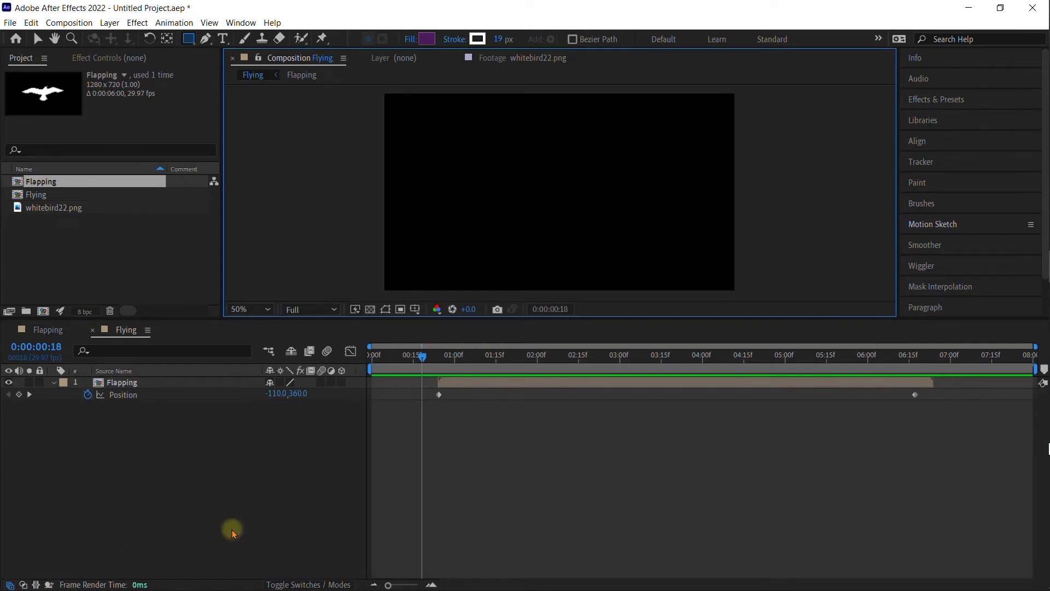
{"action": "right_click", "coordinate": [125, 477]}
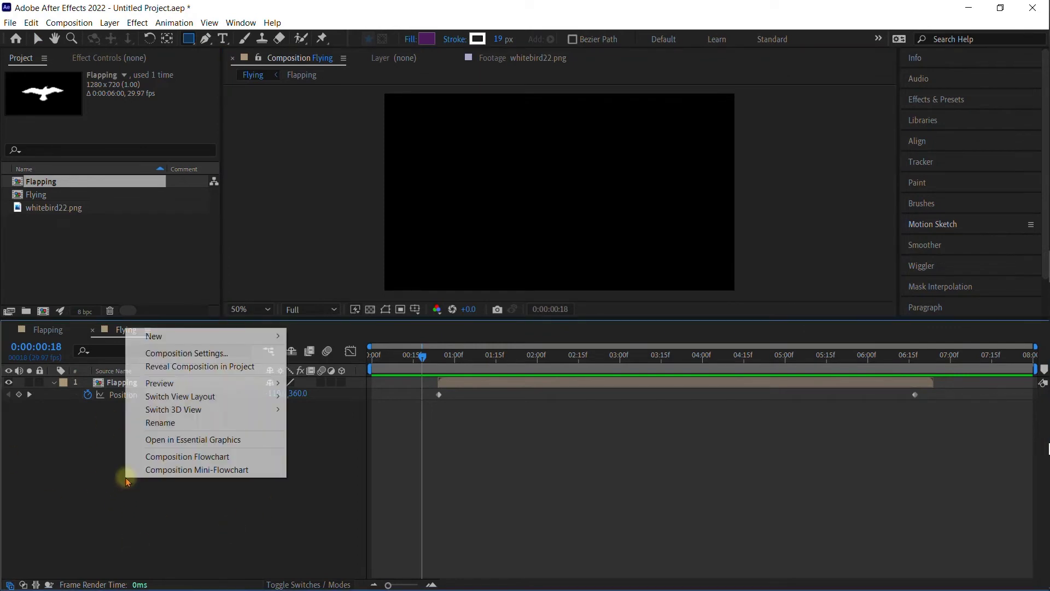
{"action": "mouse_move", "coordinate": [176, 342]}
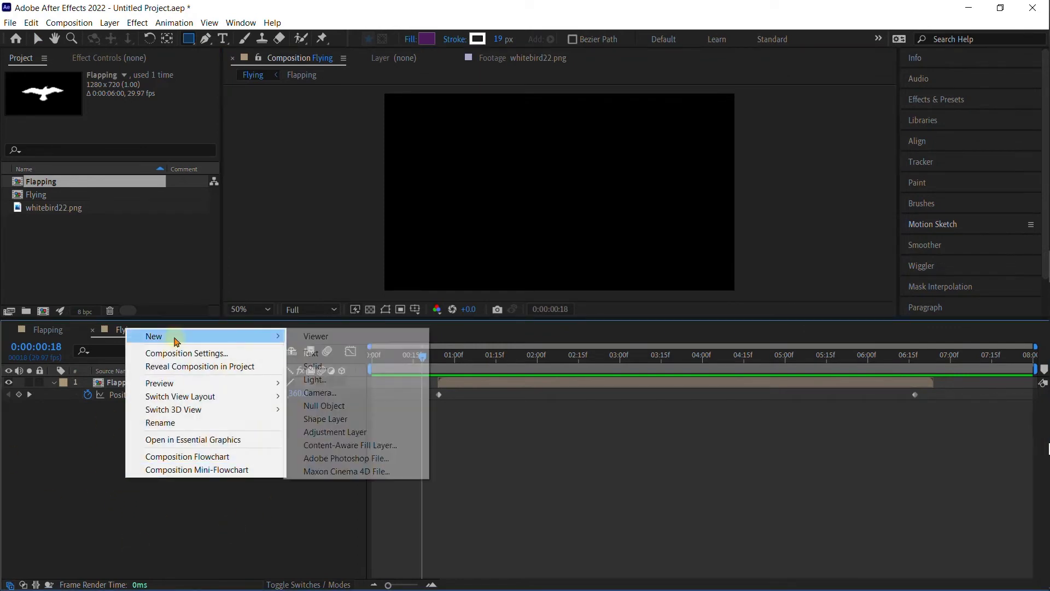
{"action": "left_click", "coordinate": [322, 366]}
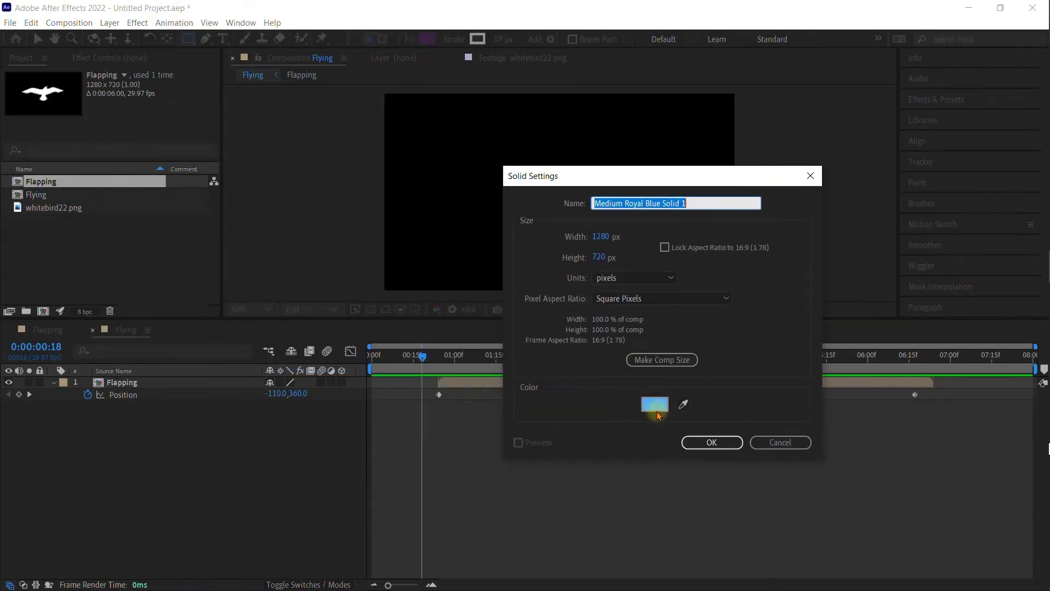
{"action": "left_click", "coordinate": [654, 404]}
{"action": "left_click", "coordinate": [369, 138]}
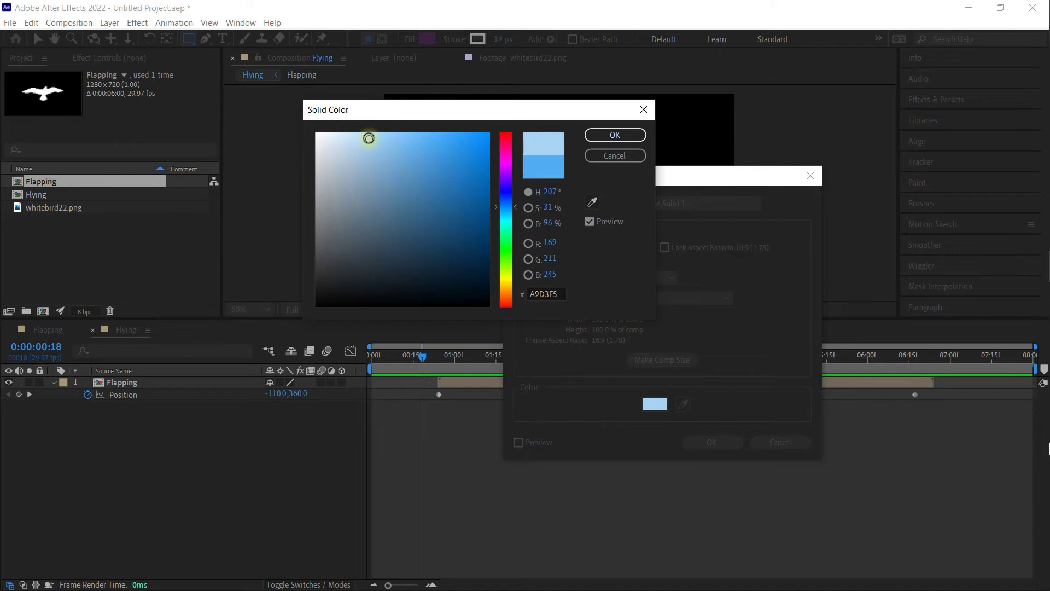
{"action": "left_click", "coordinate": [608, 135]}
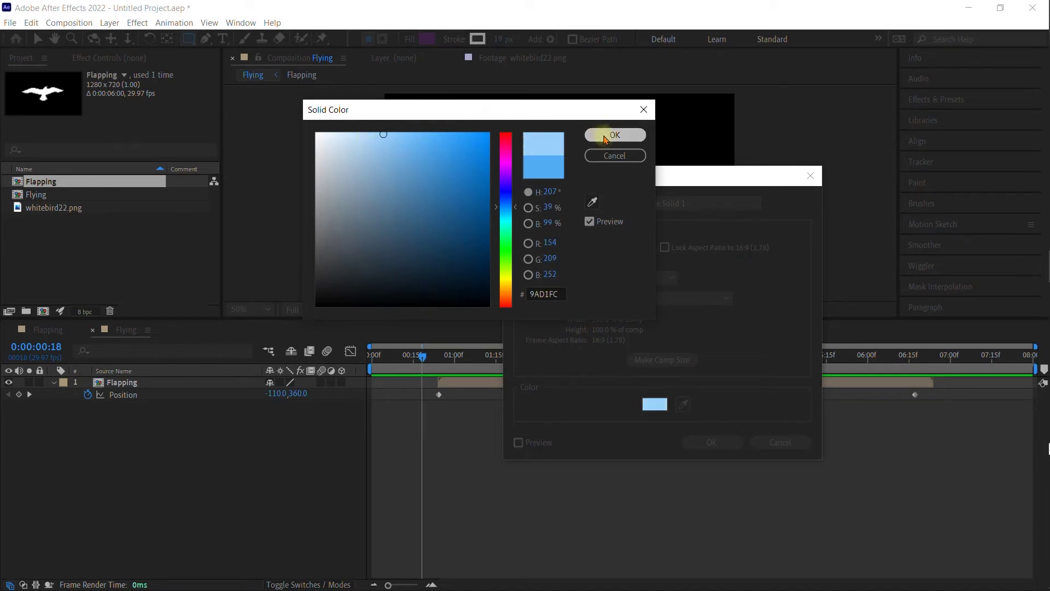
Step: Create the light-blue solid, apply Fractal Noise from a 'fractal' search, and open its Fractal Type list
{"action": "left_click", "coordinate": [712, 442]}
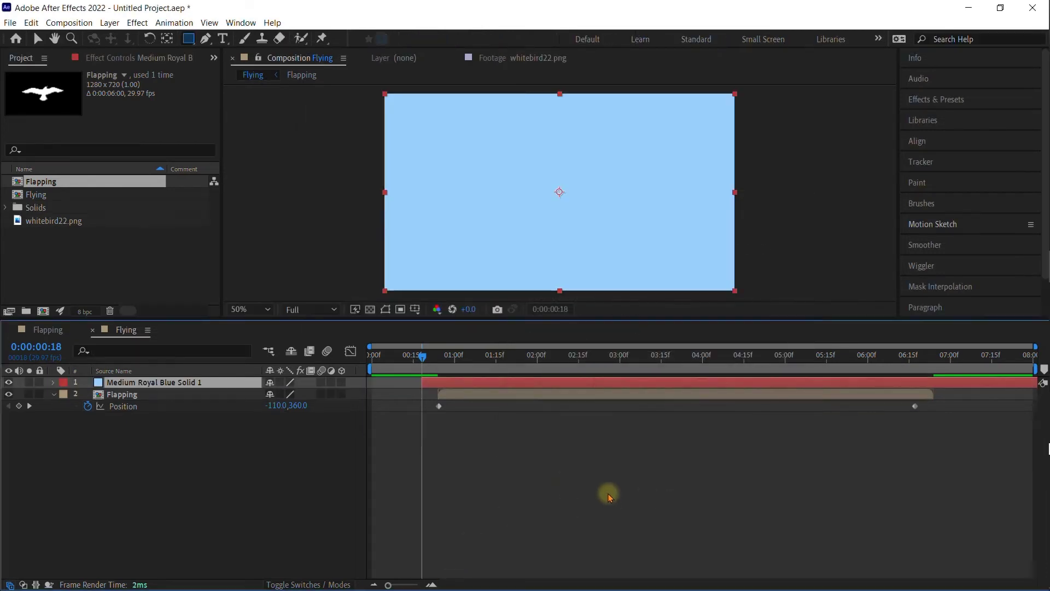
{"action": "left_click", "coordinate": [936, 99]}
{"action": "left_click", "coordinate": [935, 117]}
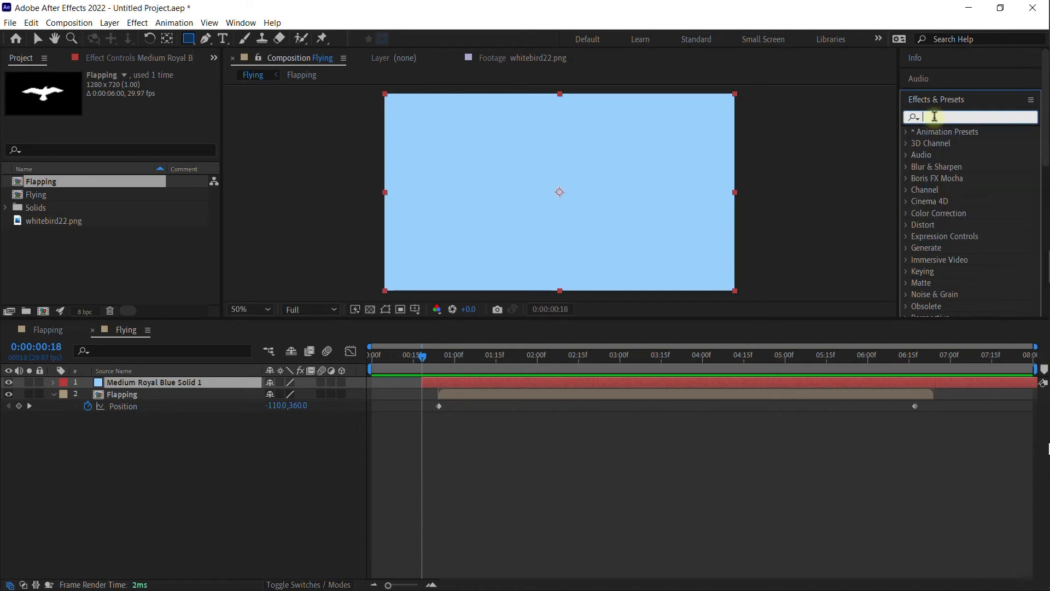
{"action": "type", "text": "fractal"}
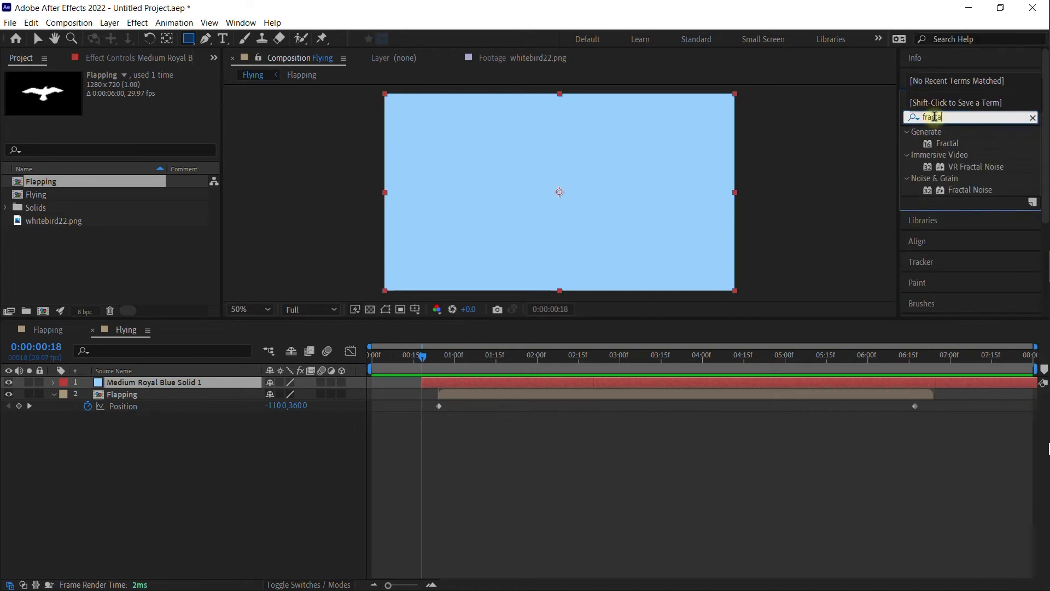
{"action": "left_click", "coordinate": [984, 189]}
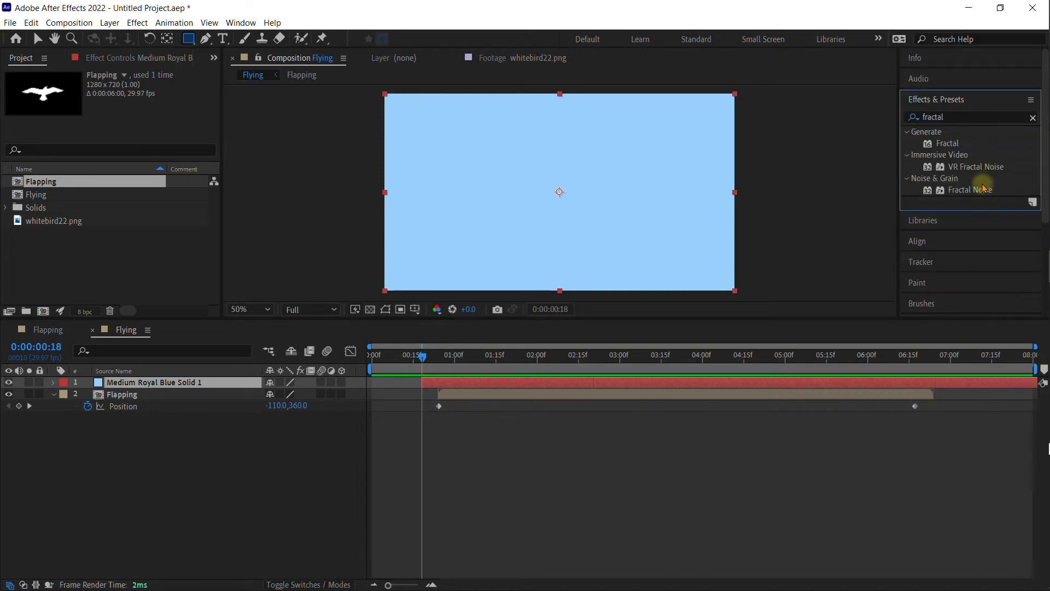
{"action": "left_click_drag", "start_coordinate": [983, 190], "coordinate": [668, 381]}
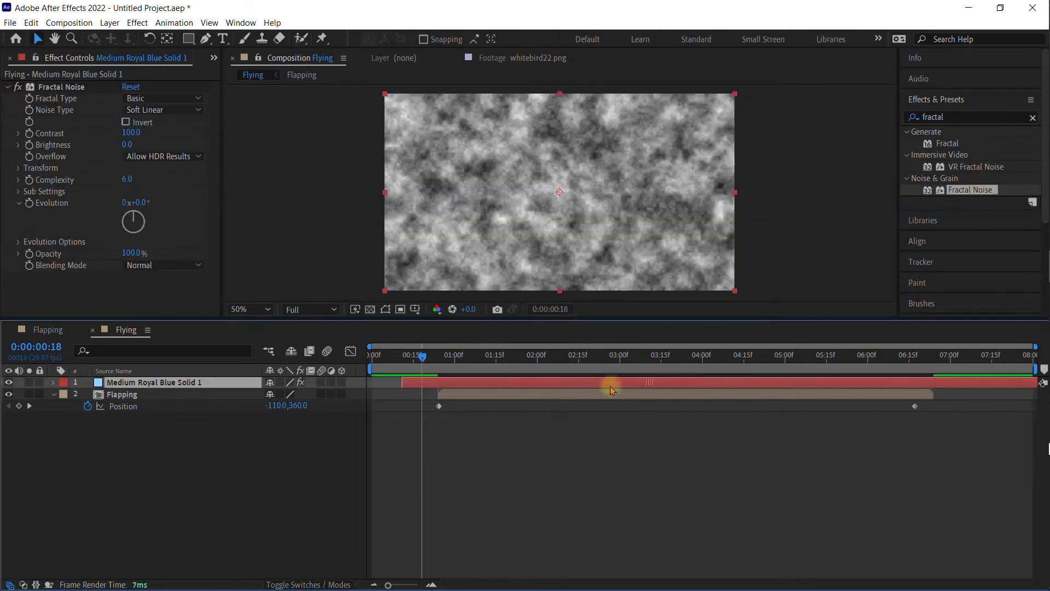
{"action": "key", "text": "v"}
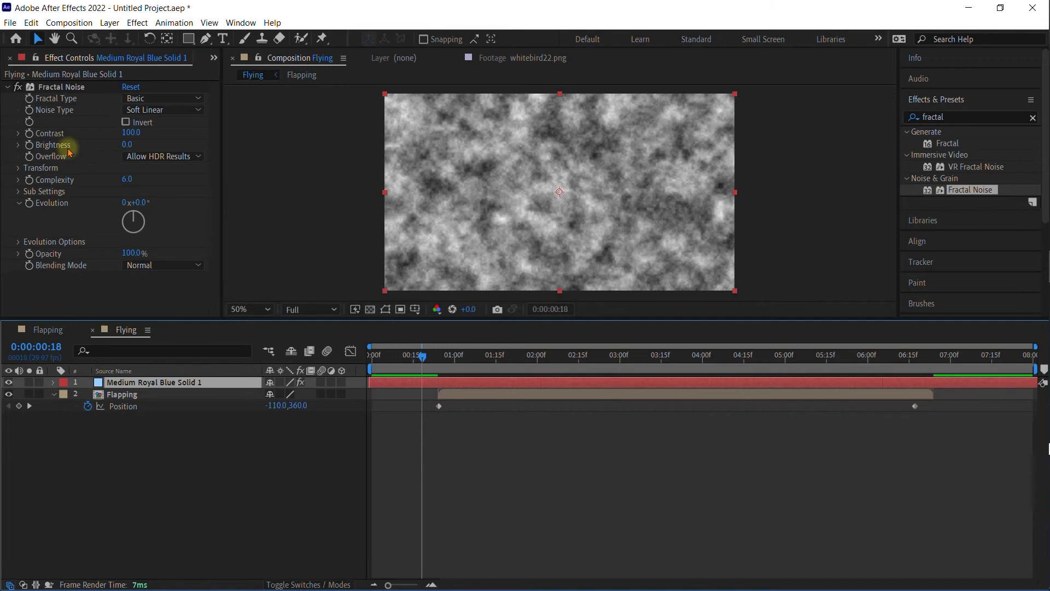
{"action": "left_click", "coordinate": [167, 109]}
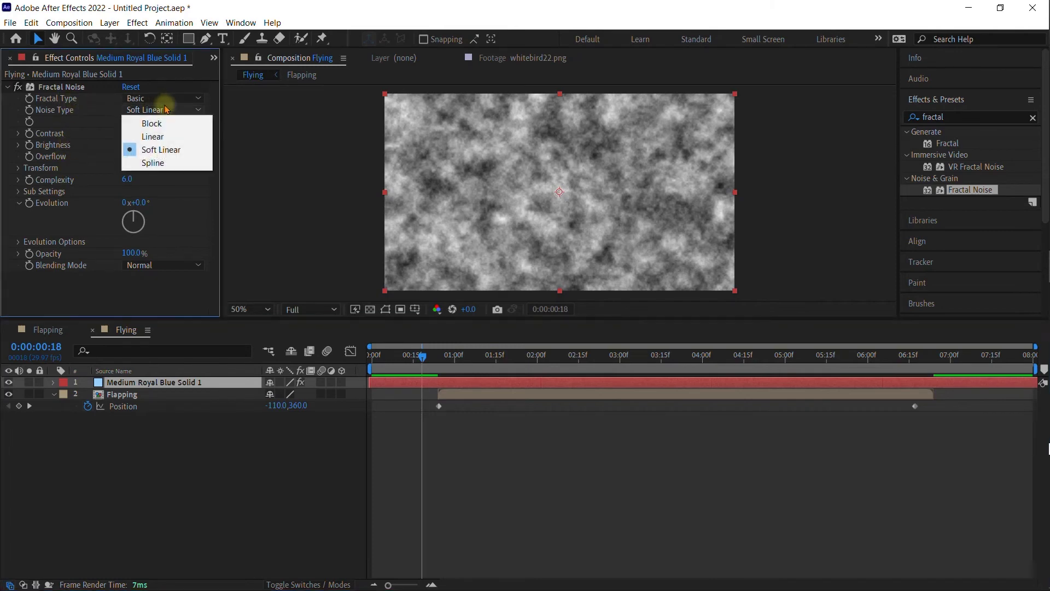
{"action": "left_click", "coordinate": [166, 98]}
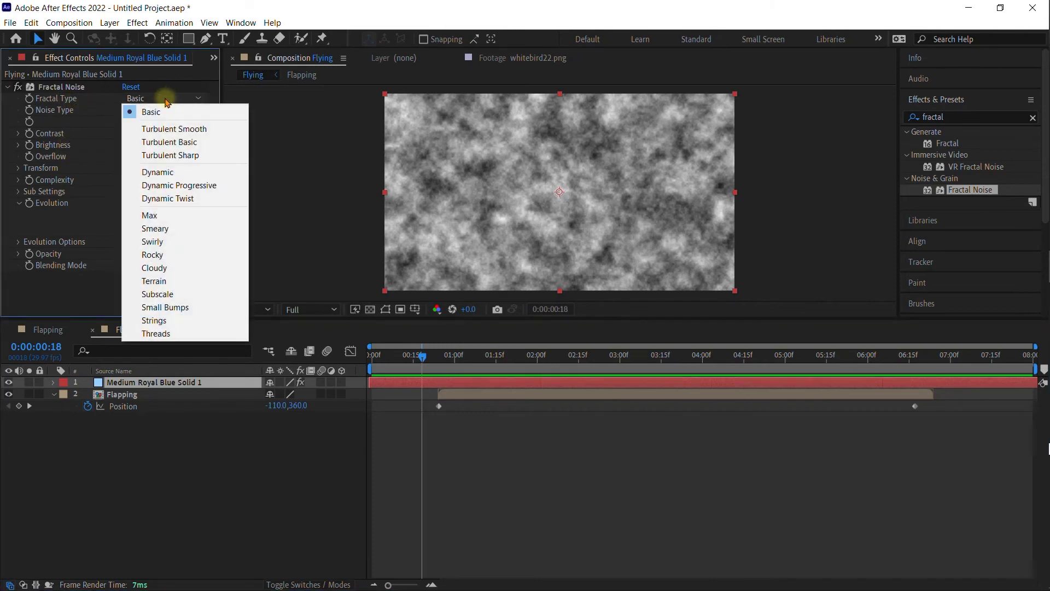
Step: Set Fractal Type to Cloudy, Noise Type to Spline and Blending Mode to Overlay
{"action": "left_click", "coordinate": [158, 268]}
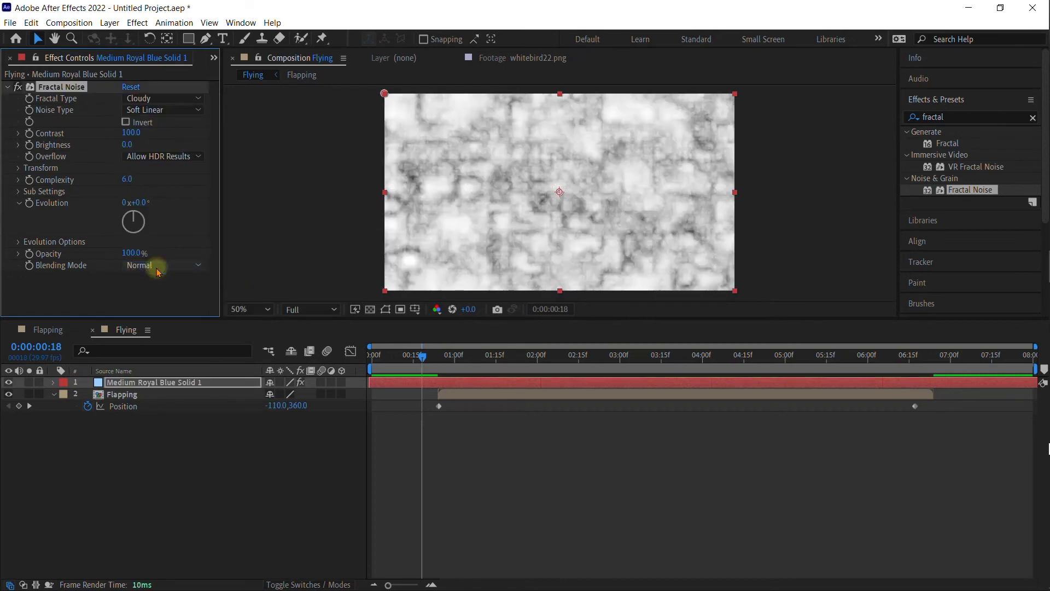
{"action": "left_click", "coordinate": [178, 110]}
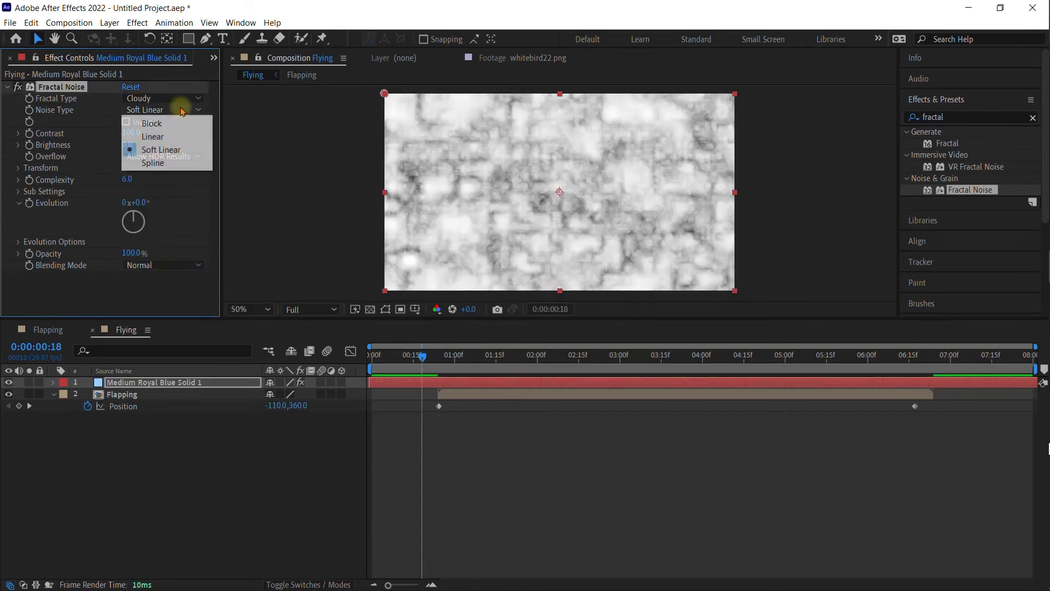
{"action": "left_click", "coordinate": [174, 164]}
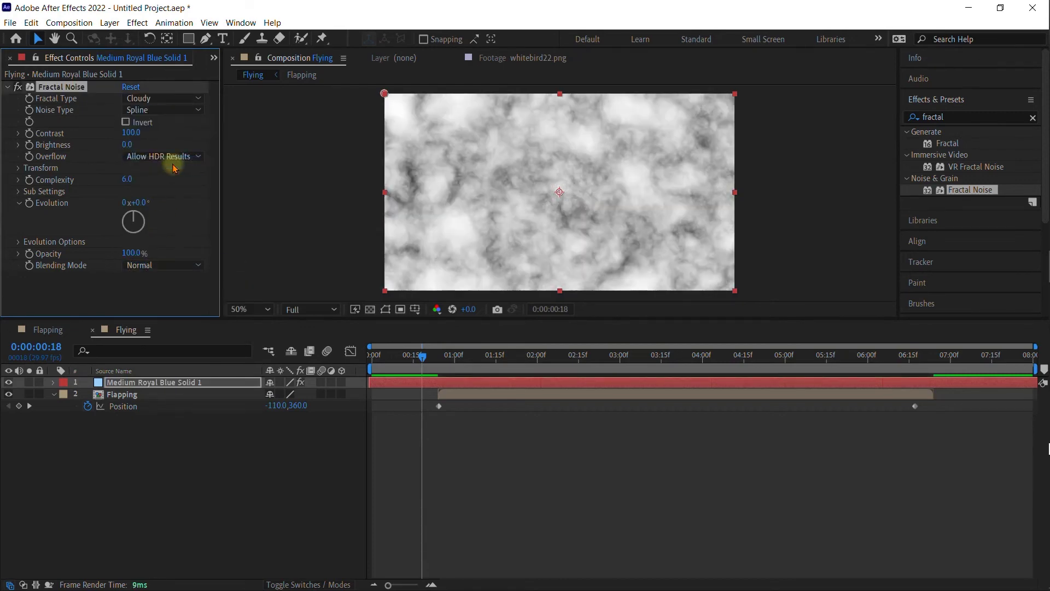
{"action": "left_click", "coordinate": [173, 267]}
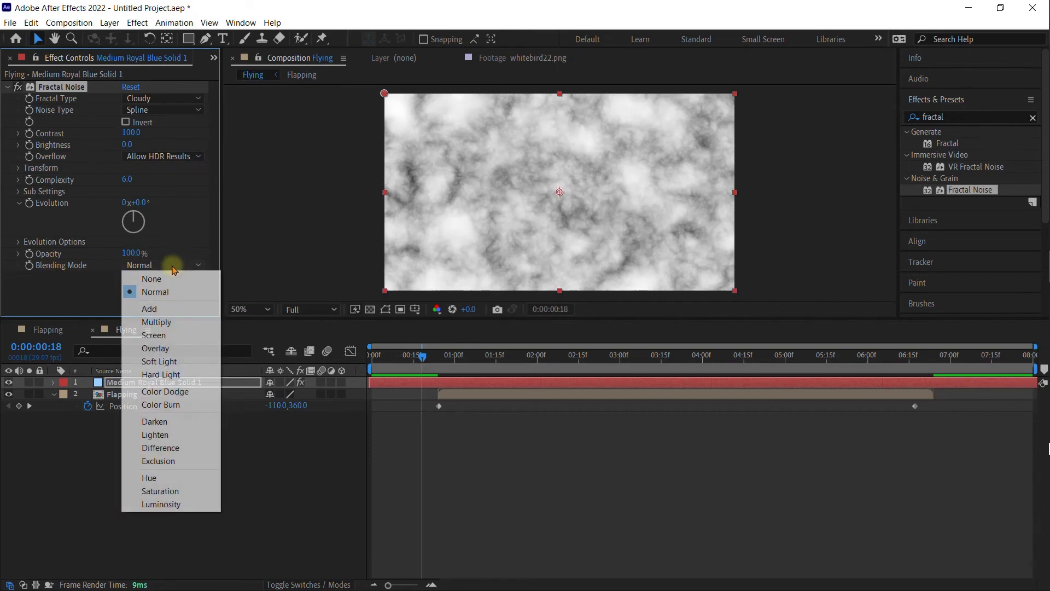
{"action": "left_click", "coordinate": [164, 349]}
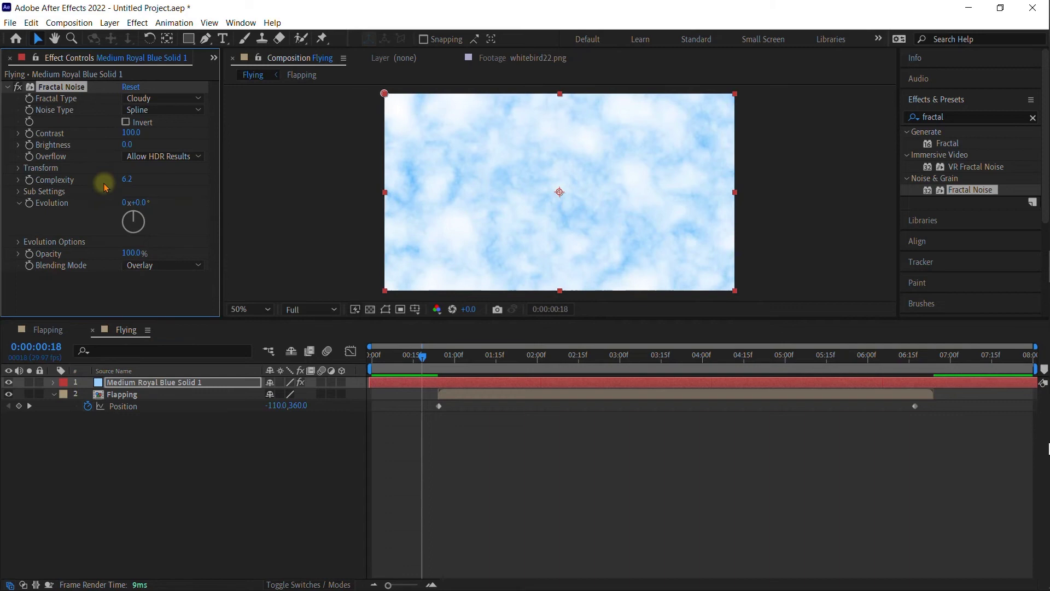
Step: Set the noise Complexity to 5.2 and the Transform Scale to 182
{"action": "left_click_drag", "start_coordinate": [126, 180], "coordinate": [125, 189]}
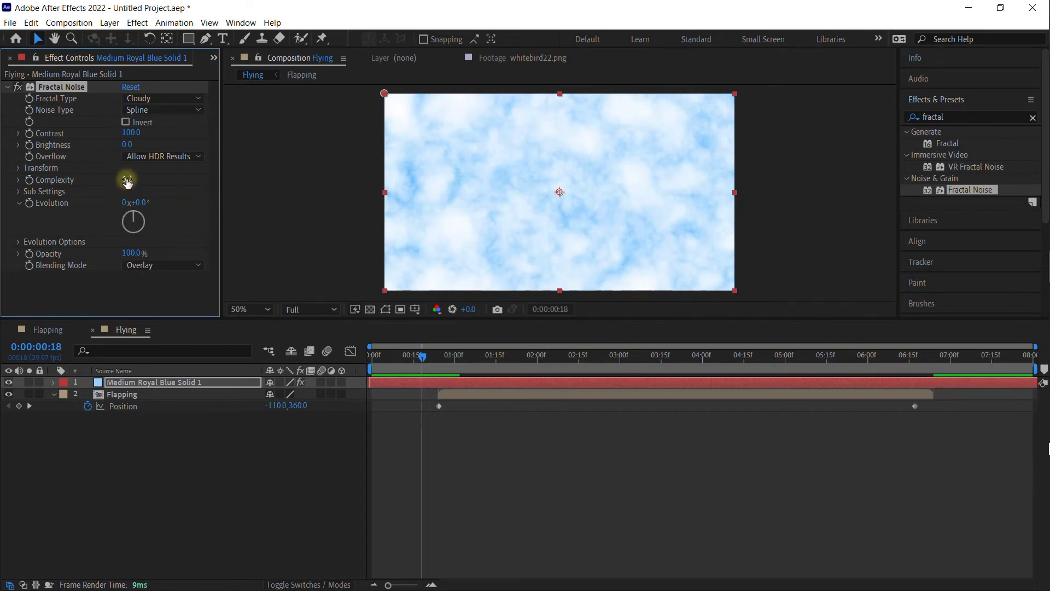
{"action": "left_click", "coordinate": [19, 168]}
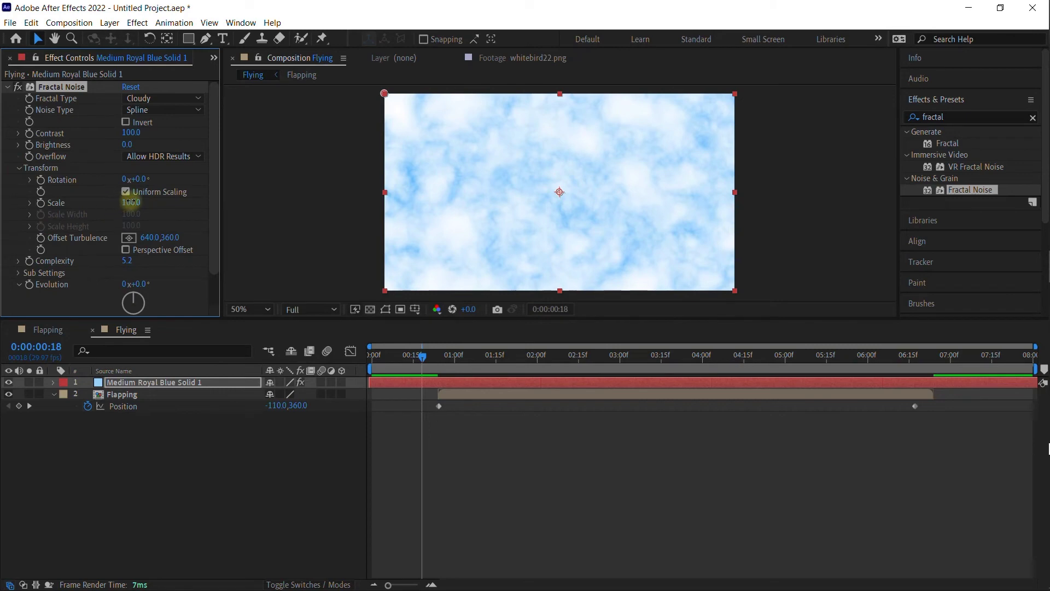
{"action": "left_click_drag", "start_coordinate": [130, 202], "coordinate": [173, 192]}
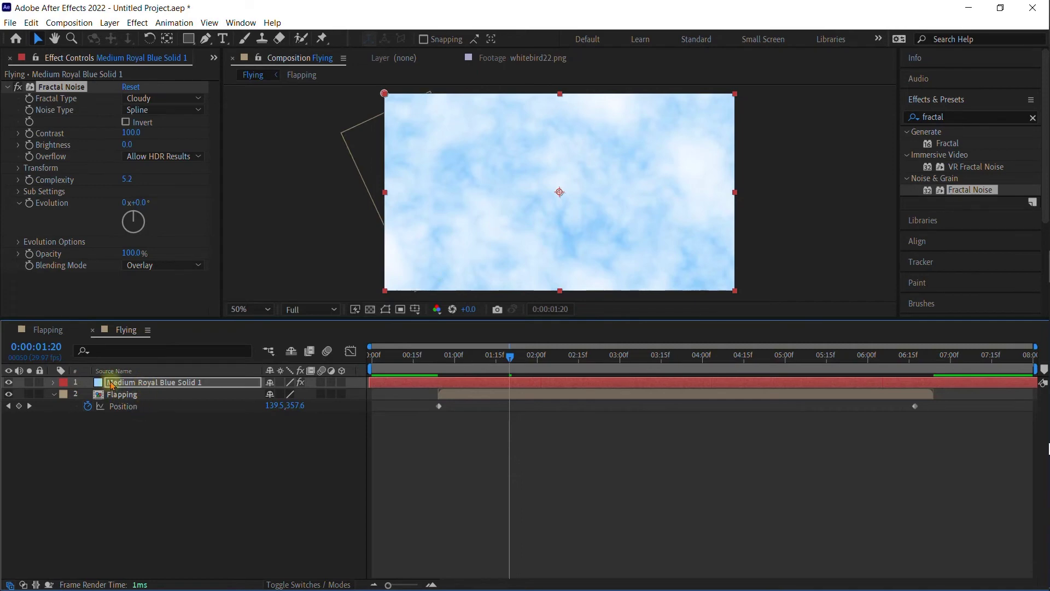
Step: Move the cloud solid below Flapping and scrub the timeline to check the bird's flight
{"action": "left_click_drag", "start_coordinate": [111, 385], "coordinate": [111, 418]}
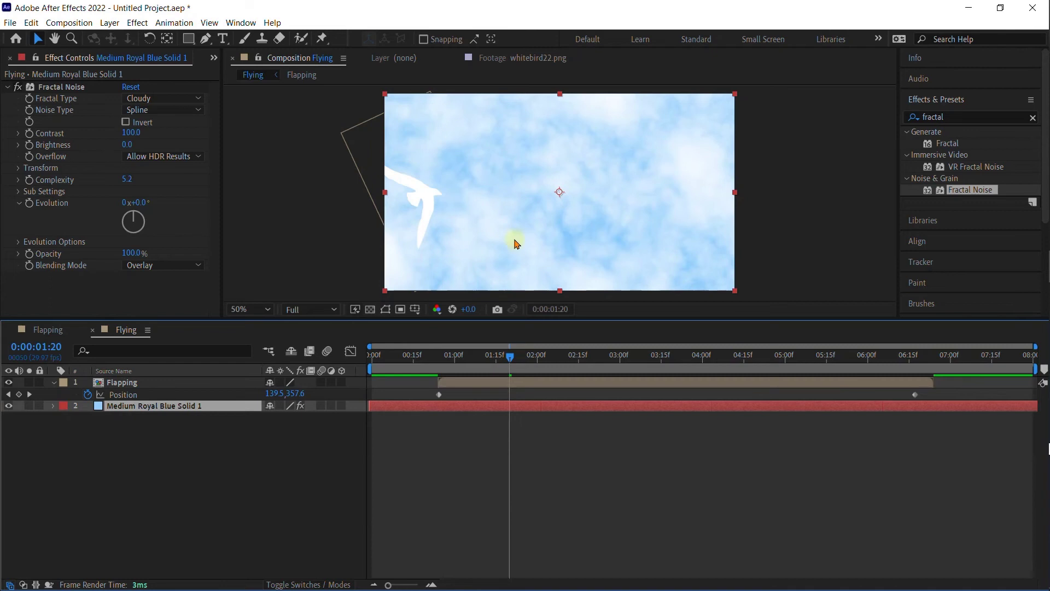
{"action": "left_click_drag", "start_coordinate": [475, 360], "coordinate": [708, 363]}
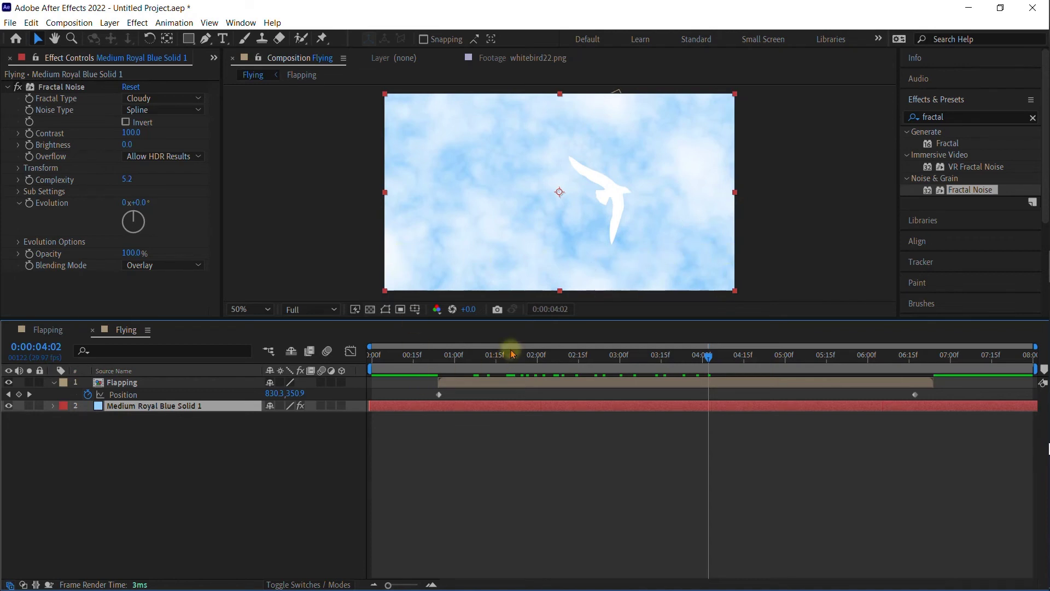
{"action": "left_click_drag", "start_coordinate": [520, 358], "coordinate": [359, 371]}
Step: Keyframe Offset Turbulence at 640,360 on the first frame and 389,360 on the last frame
{"action": "left_click", "coordinate": [19, 168]}
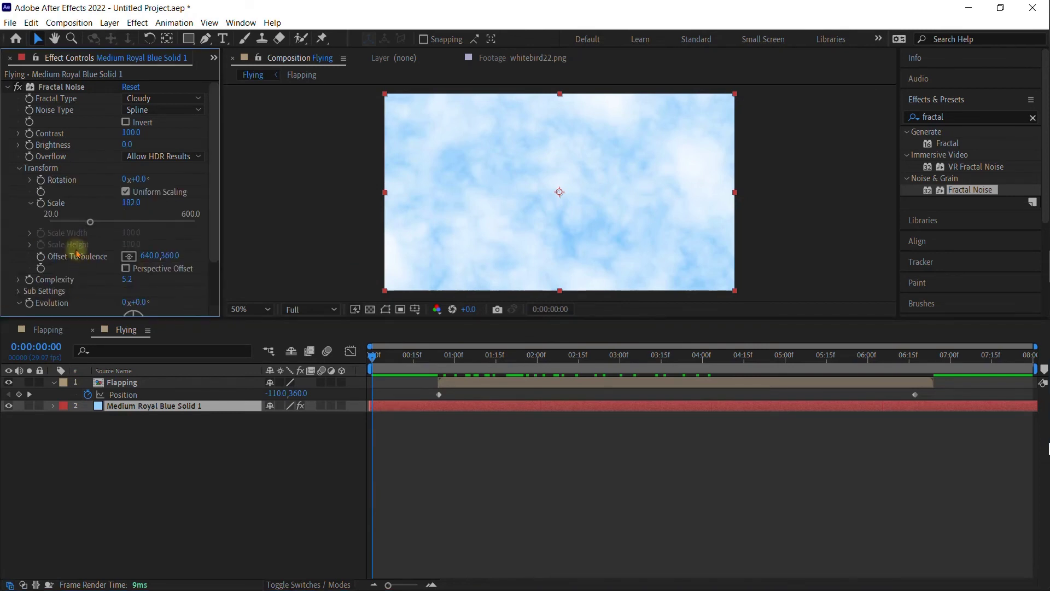
{"action": "left_click", "coordinate": [19, 168]}
{"action": "left_click", "coordinate": [19, 168]}
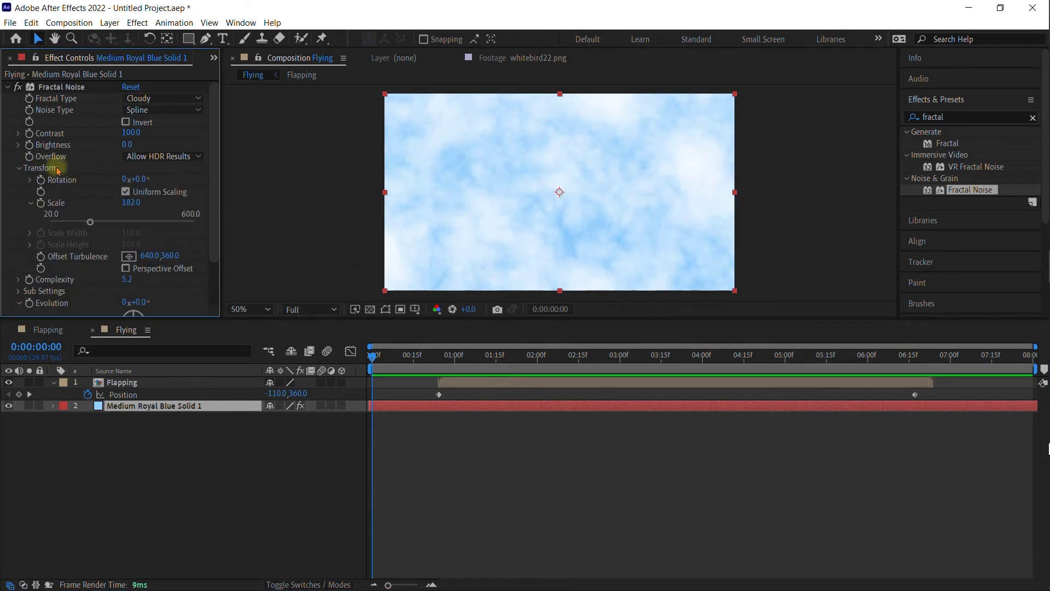
{"action": "left_click", "coordinate": [40, 256]}
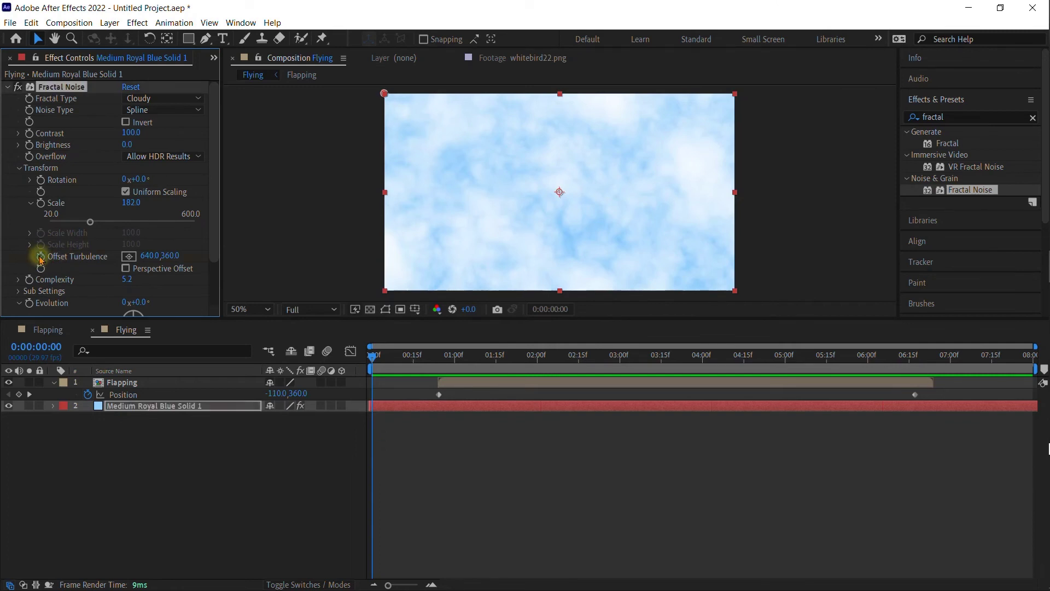
{"action": "left_click_drag", "start_coordinate": [996, 356], "coordinate": [1036, 356]}
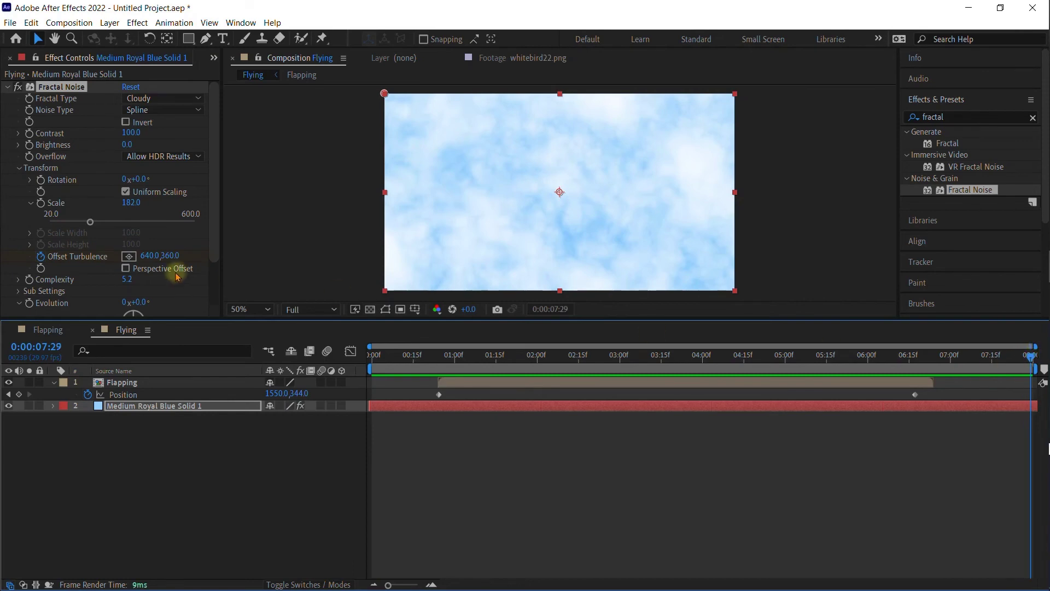
{"action": "left_click_drag", "start_coordinate": [148, 256], "coordinate": [12, 252]}
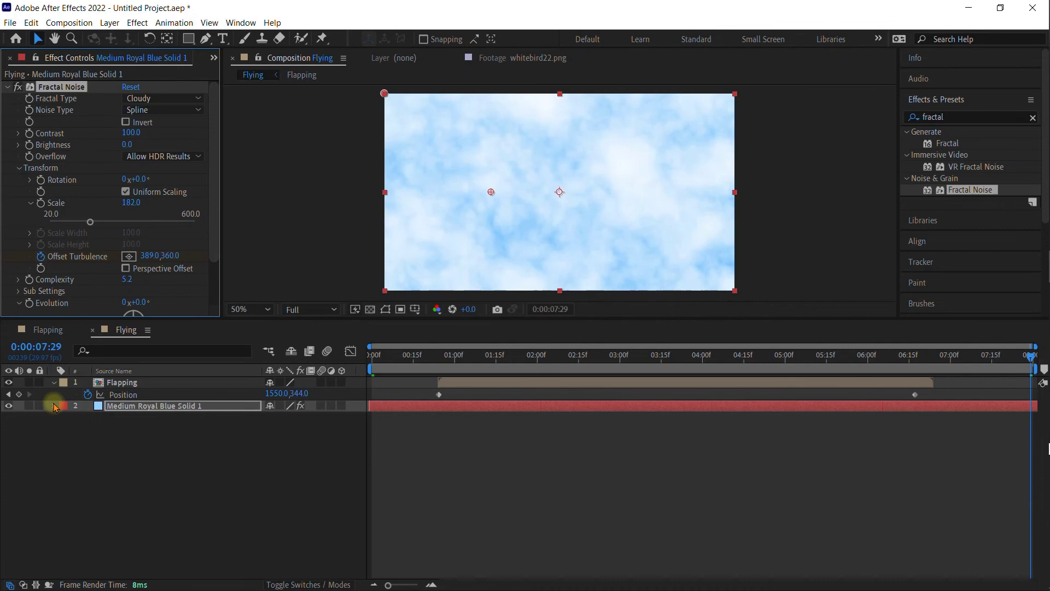
Step: Reveal the solid's Offset Turbulence keyframes with U and return the playhead to 0:00
{"action": "key", "text": "u"}
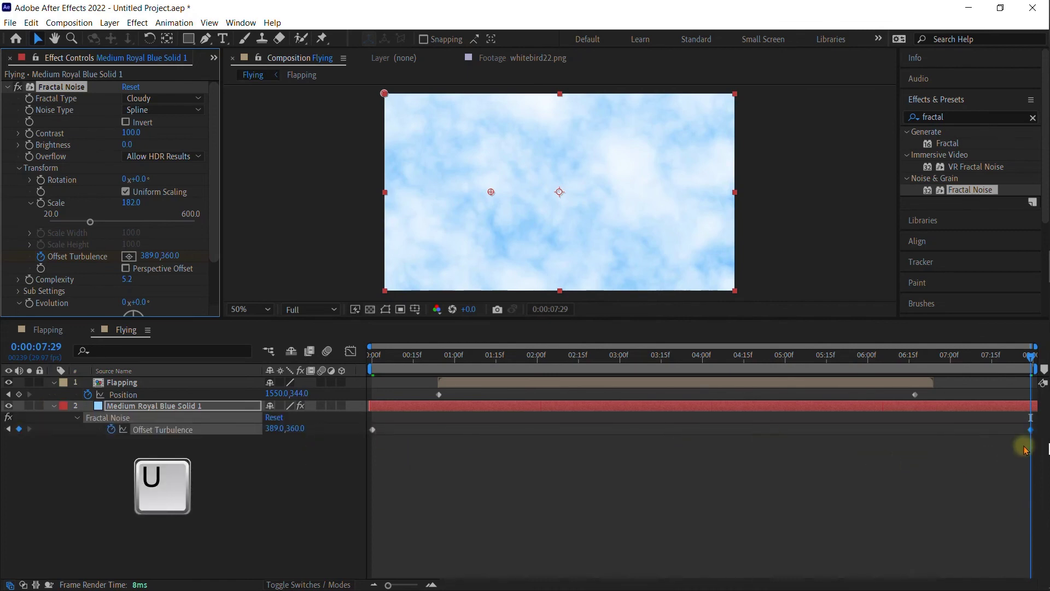
{"action": "left_click_drag", "start_coordinate": [559, 362], "coordinate": [372, 350]}
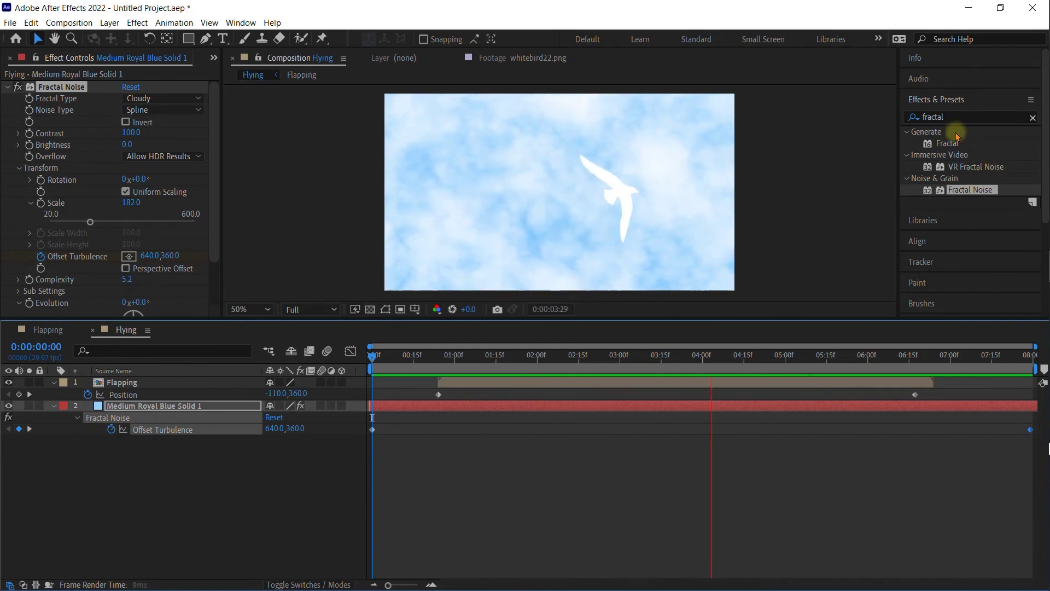
Step: Apply Tint to the Flapping layer with Map White To set to near-black 0B0000
{"action": "left_click", "coordinate": [952, 116]}
{"action": "type", "text": "tint"}
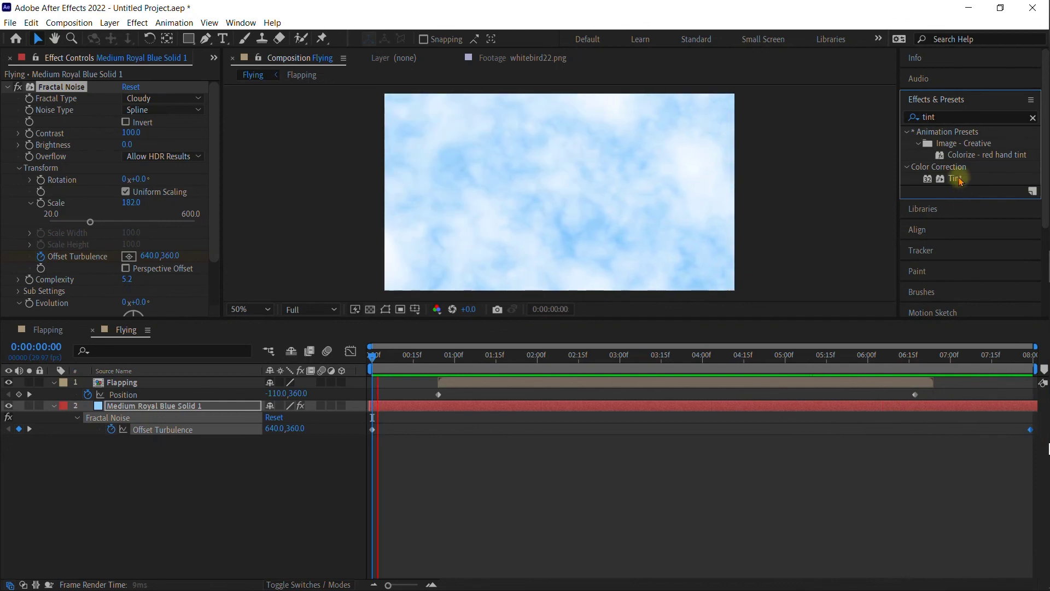
{"action": "left_click_drag", "start_coordinate": [732, 246], "coordinate": [788, 218]}
{"action": "left_click", "coordinate": [129, 109]}
{"action": "left_click_drag", "start_coordinate": [436, 206], "coordinate": [489, 299]}
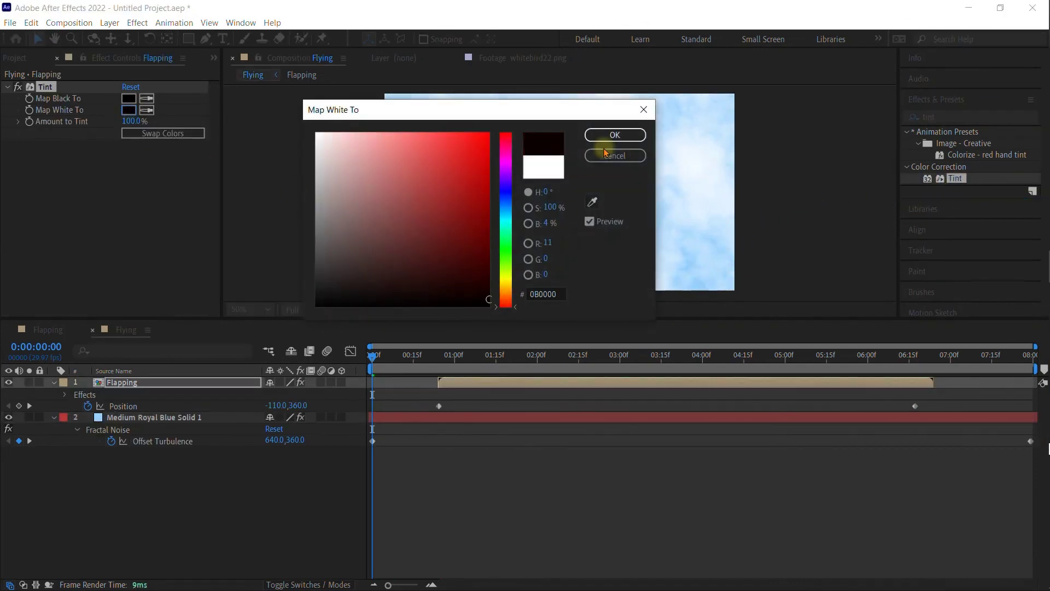
{"action": "left_click", "coordinate": [609, 135]}
Step: View the tinted bird mid-flight and toggle the Tint effect off and on to compare
{"action": "left_click", "coordinate": [576, 356]}
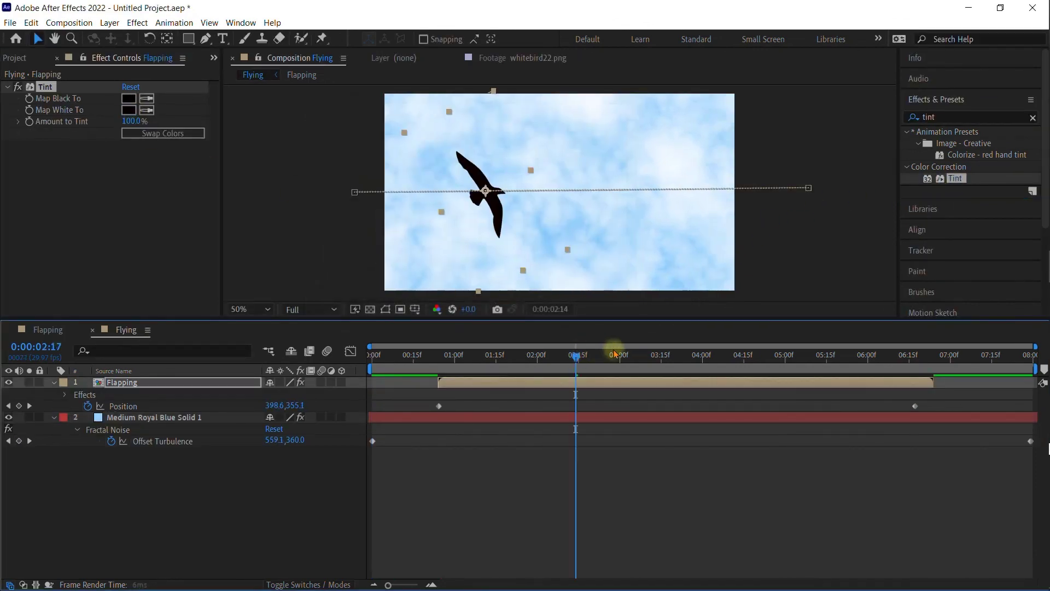
{"action": "left_click", "coordinate": [85, 222]}
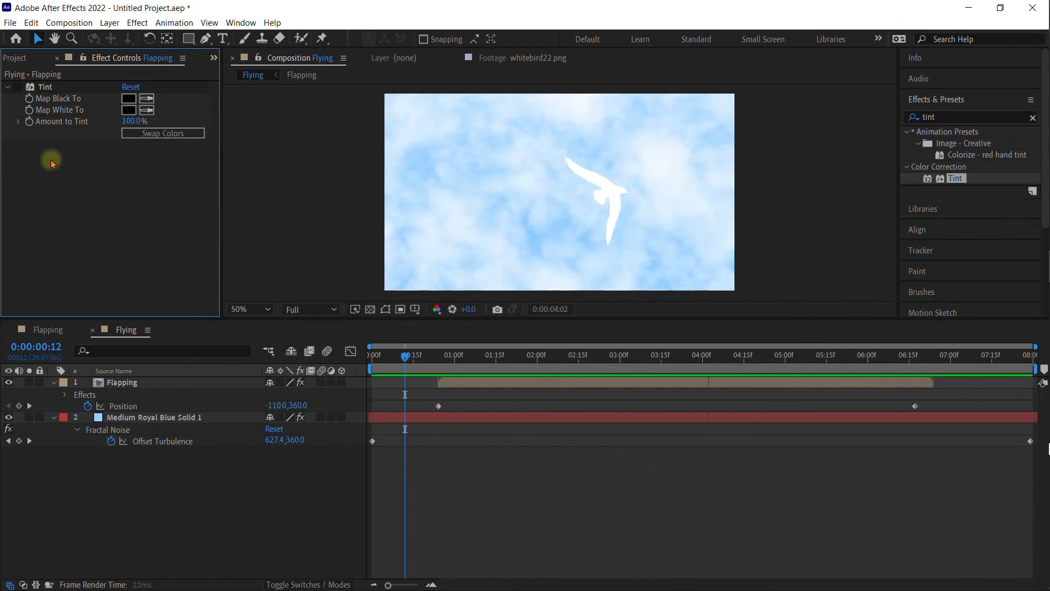
{"action": "left_click", "coordinate": [18, 87]}
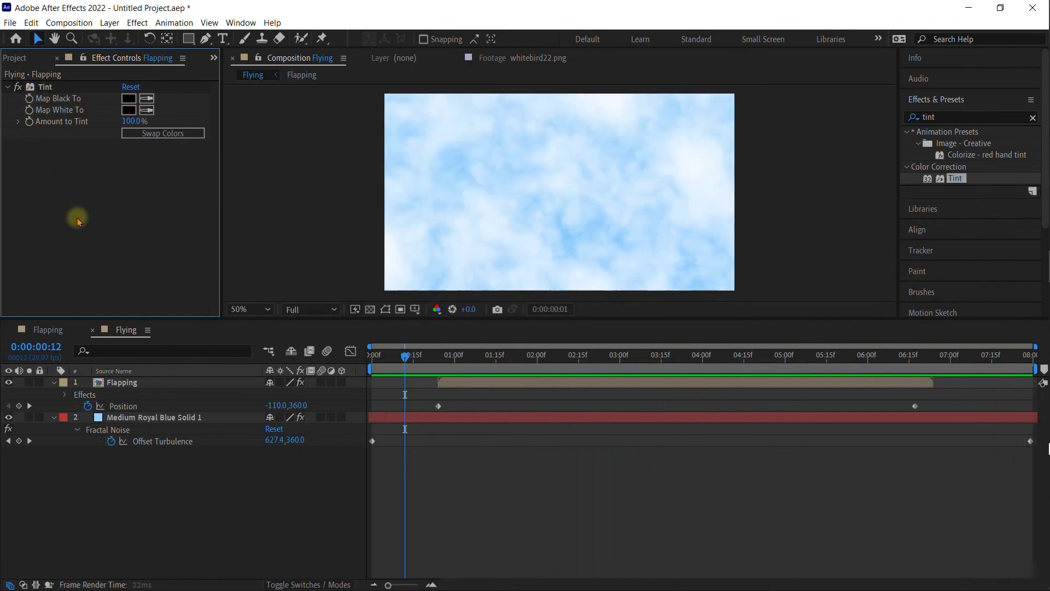